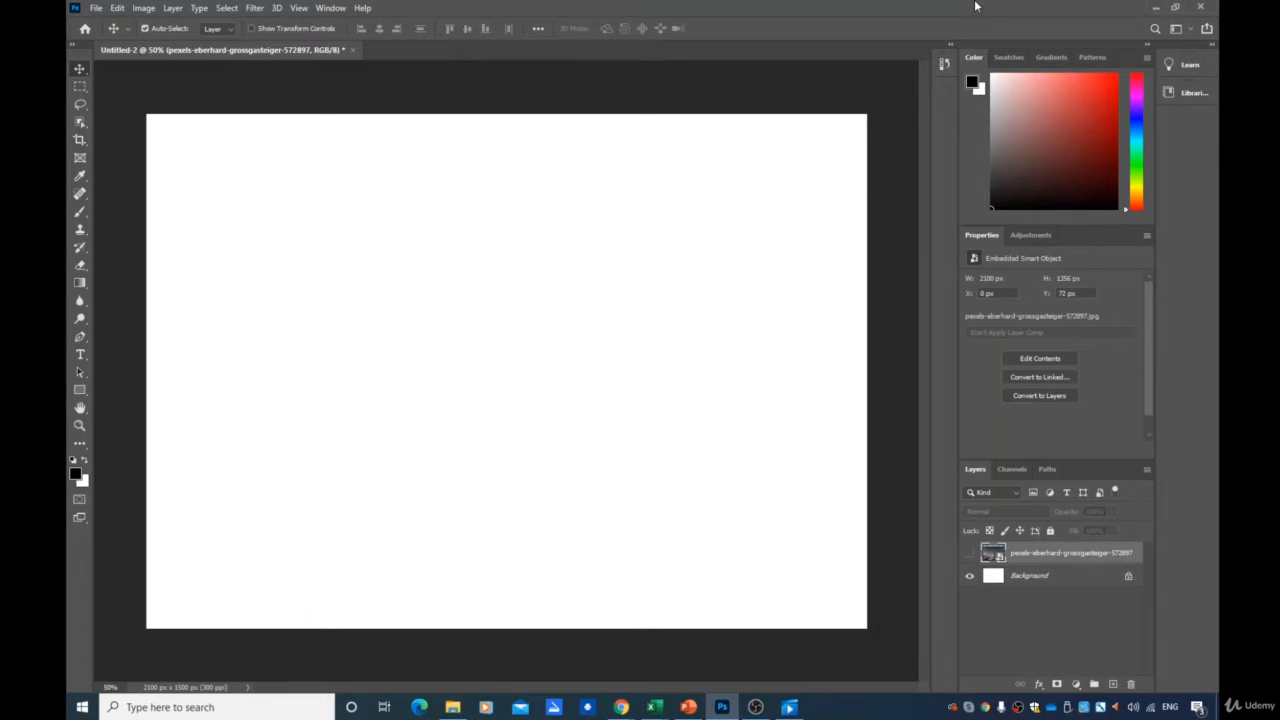
Show the mountain photo layer and scale it proportionally to 8.06% so it fills the full canvas height
{"action": "left_click", "coordinate": [969, 552]}
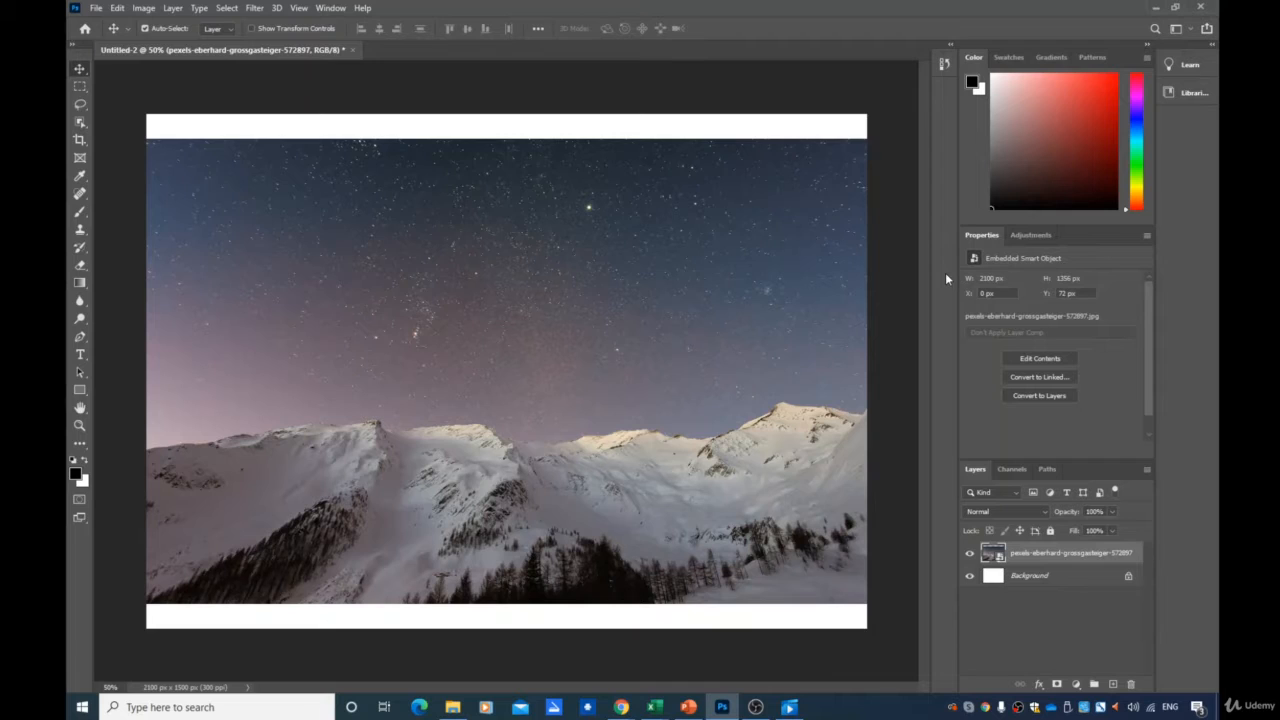
{"action": "key", "text": "ctrl"}
{"action": "key", "text": "ctrl+t"}
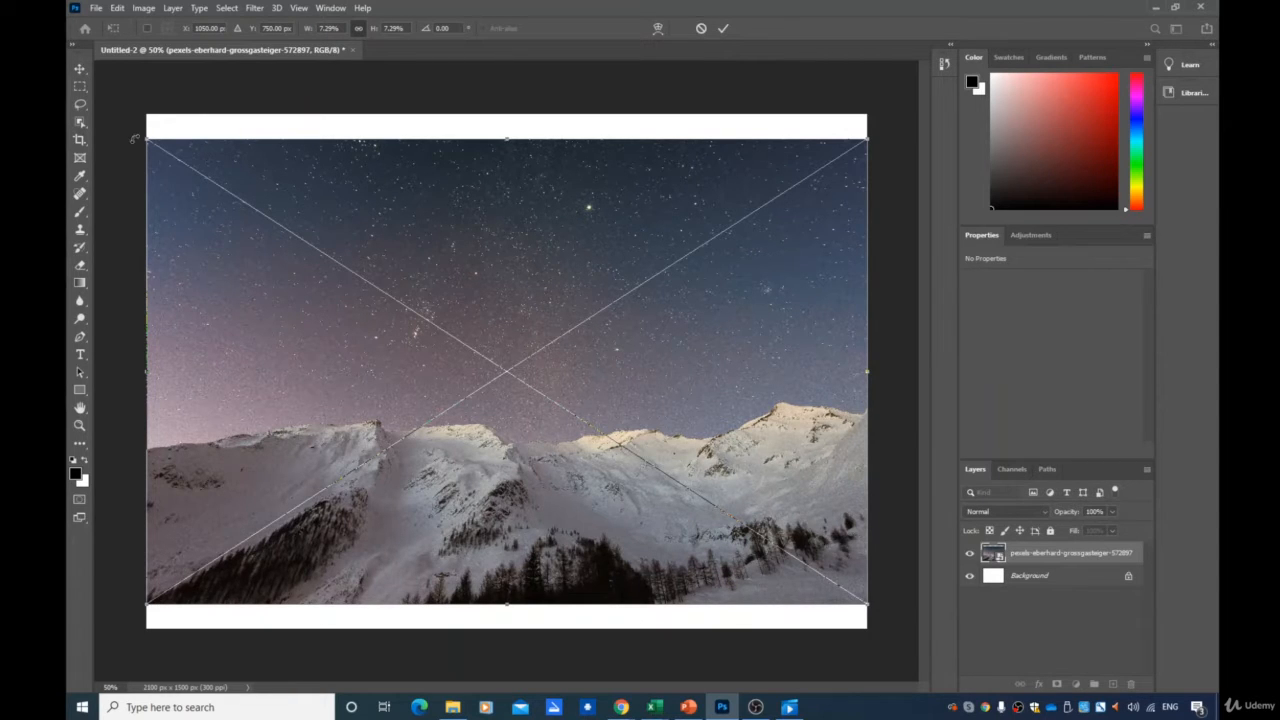
{"action": "left_click_drag", "start_coordinate": [148, 141], "coordinate": [399, 301]}
{"action": "left_click_drag", "start_coordinate": [479, 345], "coordinate": [163, 119]}
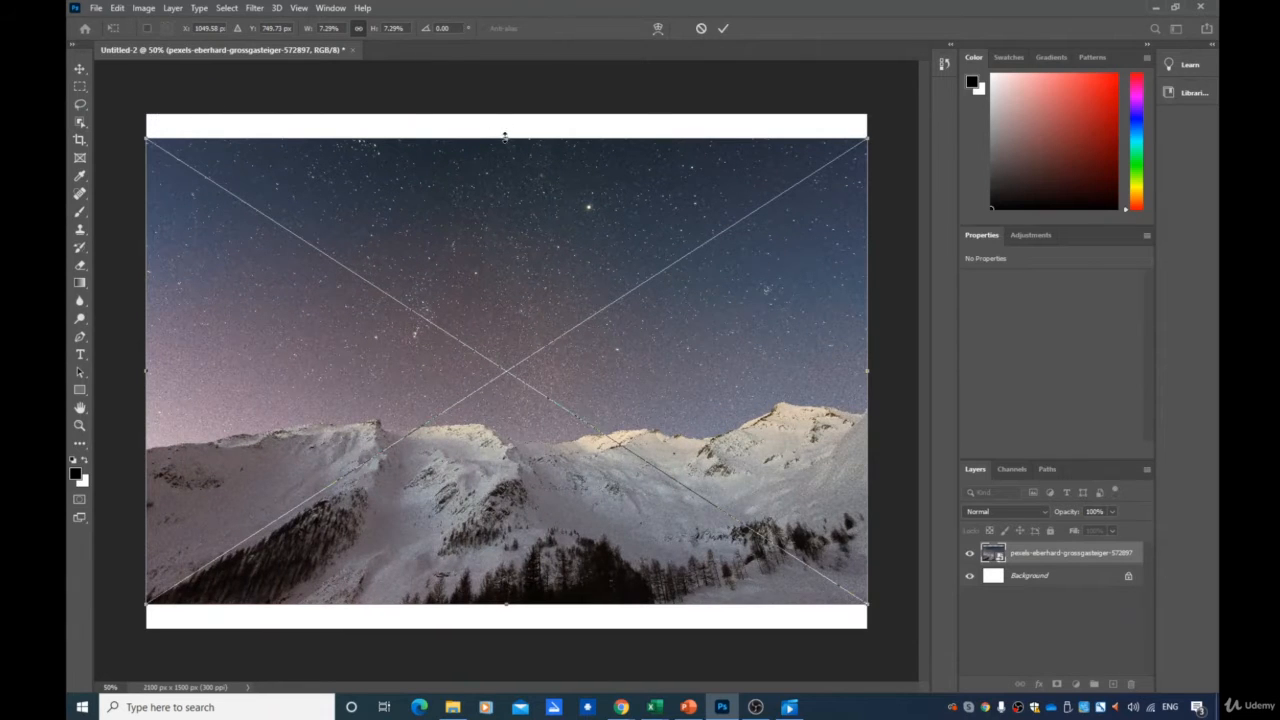
{"action": "left_click_drag", "start_coordinate": [506, 131], "coordinate": [505, 112]}
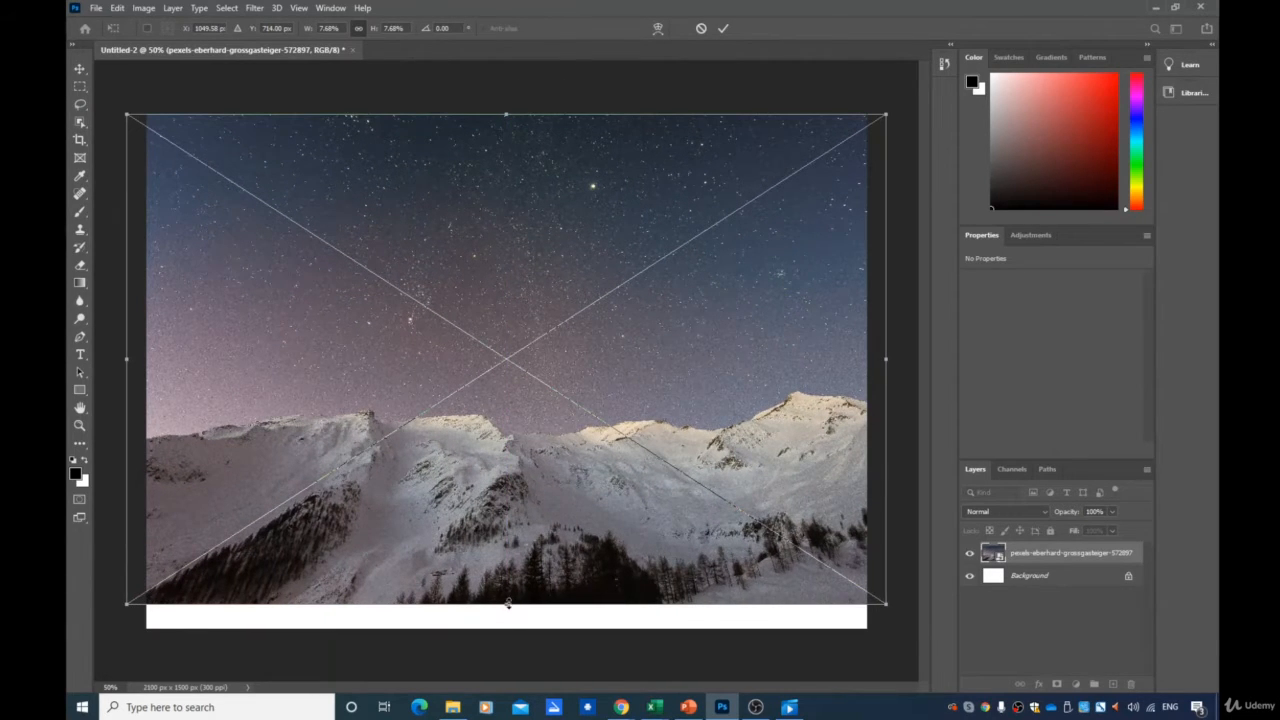
{"action": "left_click_drag", "start_coordinate": [508, 605], "coordinate": [508, 628]}
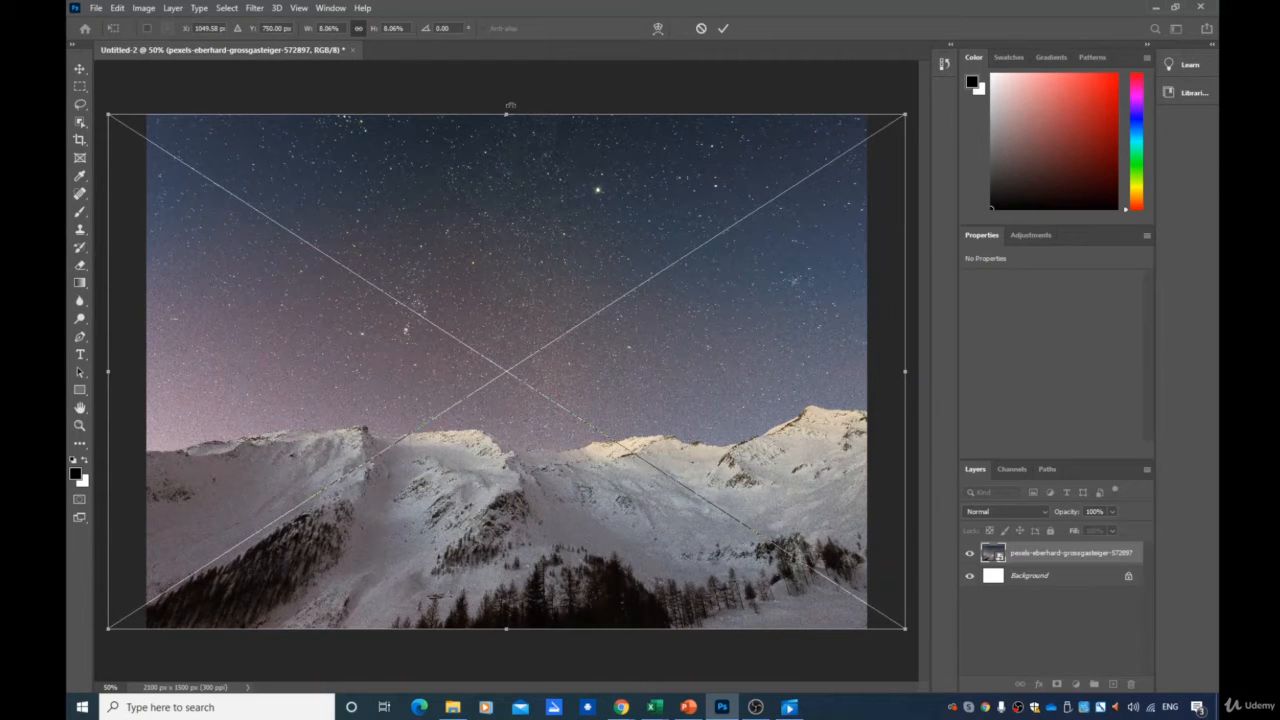
{"action": "key", "text": "Return"}
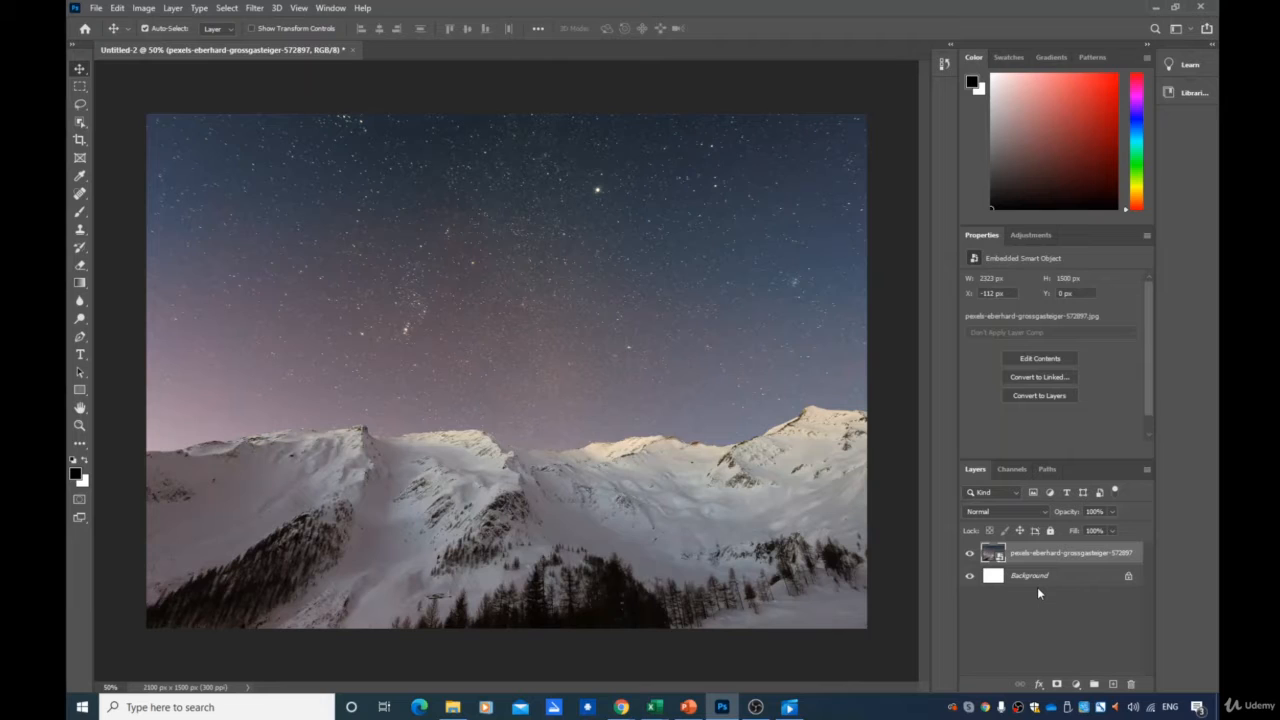
Add a new empty layer above the mountain photo and hide the photo layer
{"action": "left_click", "coordinate": [1043, 617]}
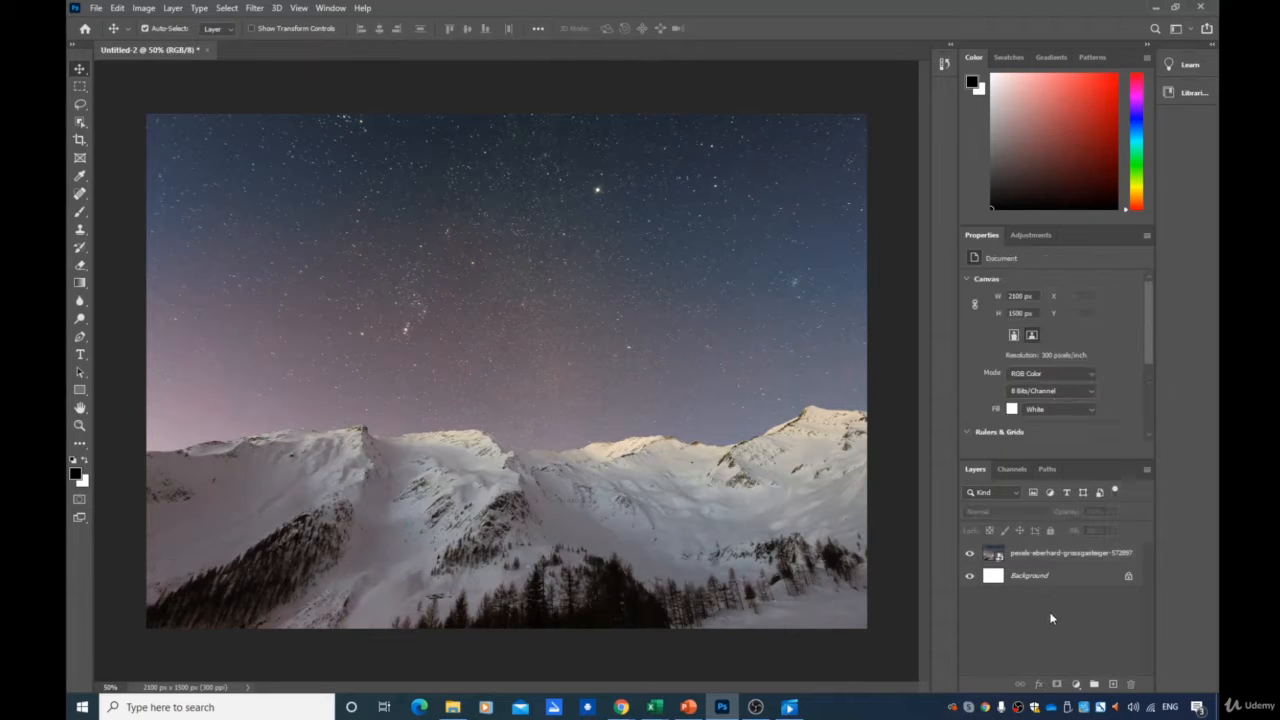
{"action": "left_click", "coordinate": [1113, 684]}
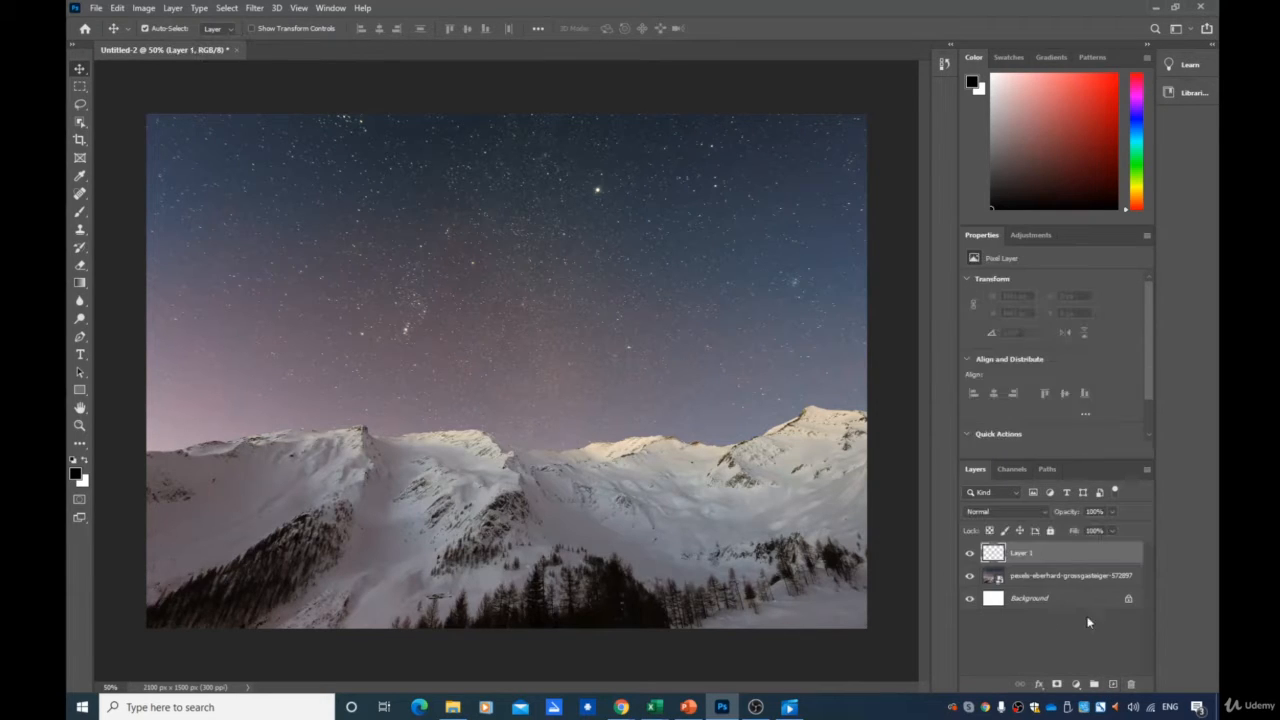
{"action": "left_click", "coordinate": [969, 577]}
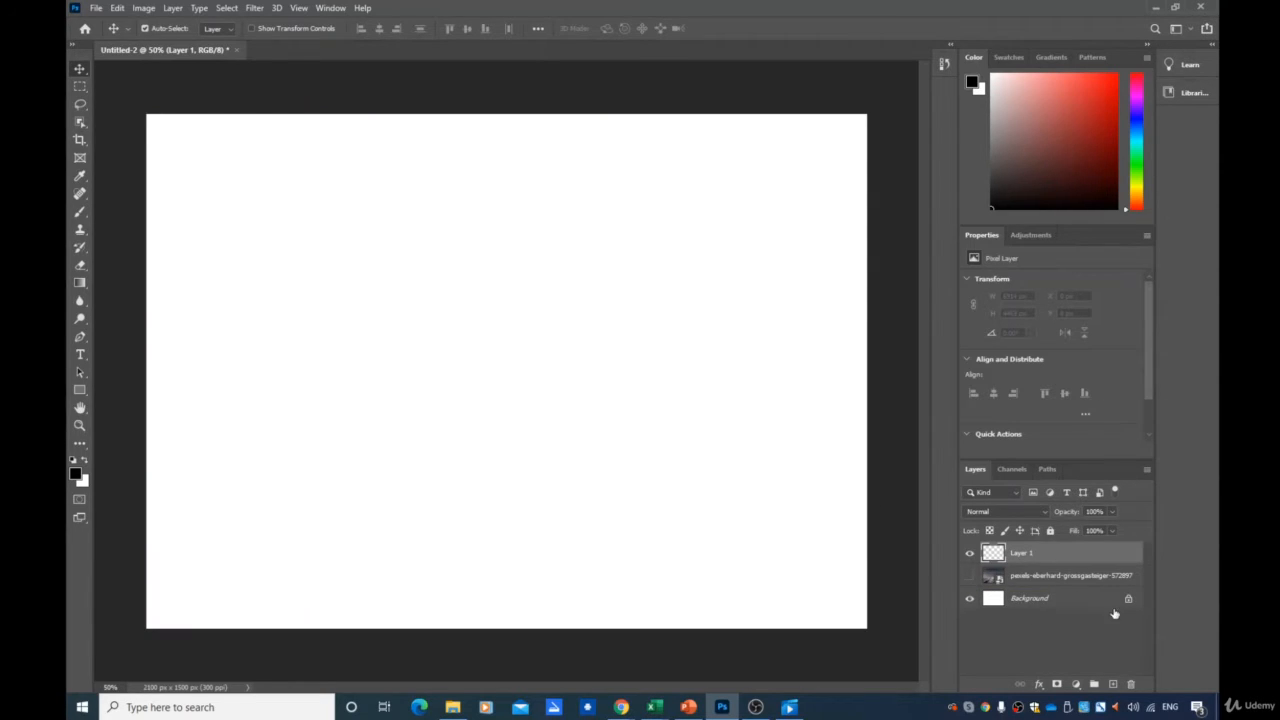
Place a text line in the upper part of the canvas and replace its placeholder with "Never Give Up"
{"action": "left_click", "coordinate": [80, 354]}
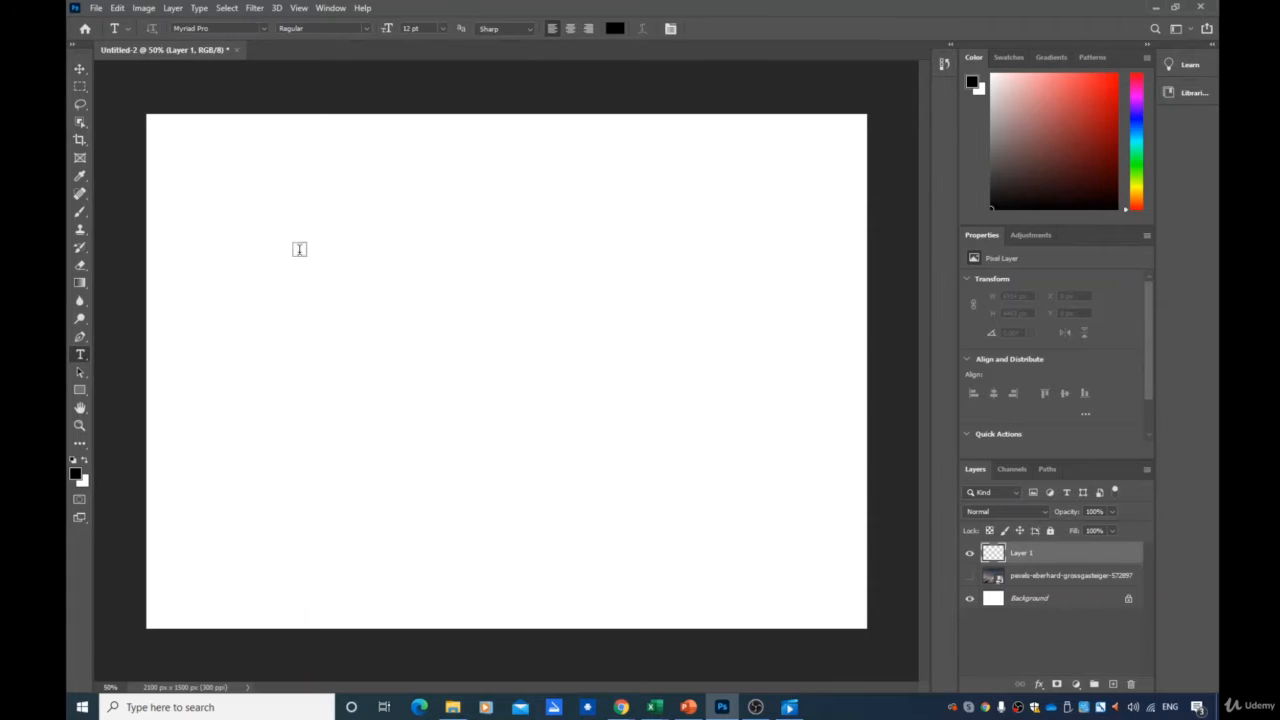
{"action": "left_click", "coordinate": [330, 235]}
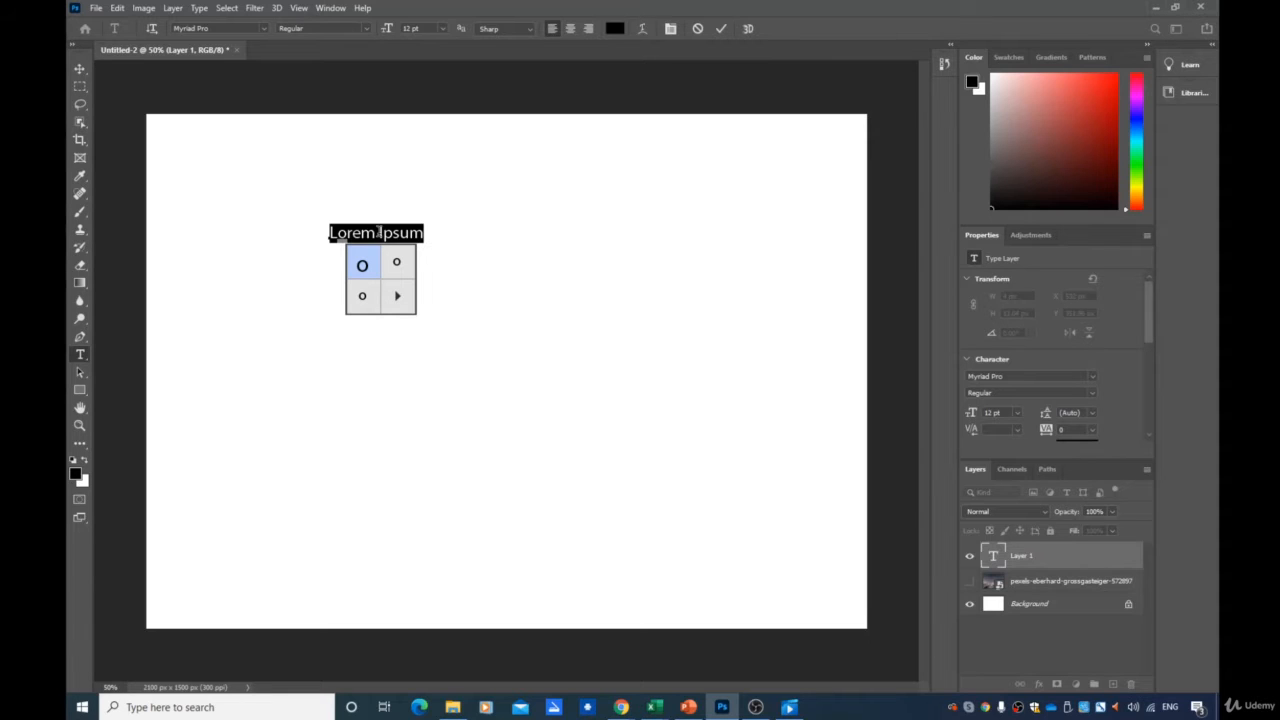
{"action": "double_click", "coordinate": [378, 232]}
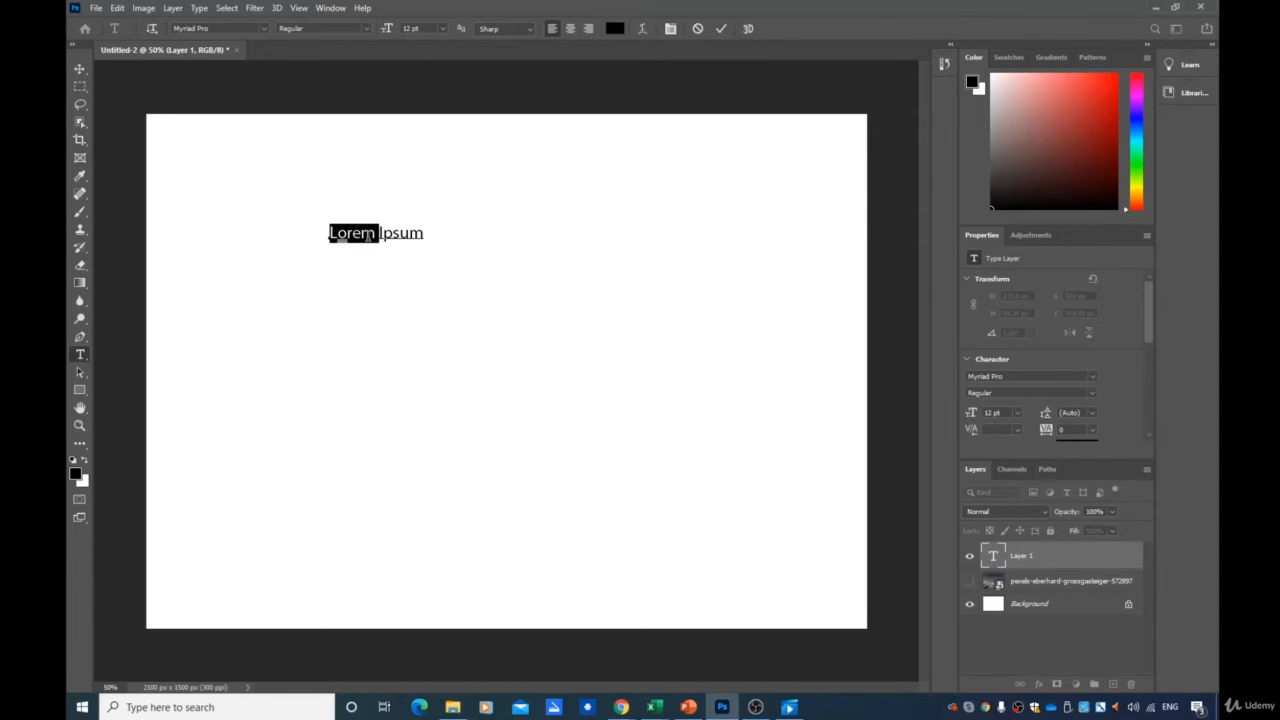
{"action": "key", "text": "Delete"}
{"action": "key", "text": "Delete"}
{"action": "key", "text": "Delete"}
{"action": "key", "text": "Delete"}
{"action": "key", "text": "Delete"}
{"action": "key", "text": "Delete"}
{"action": "type", "text": "Never G"}
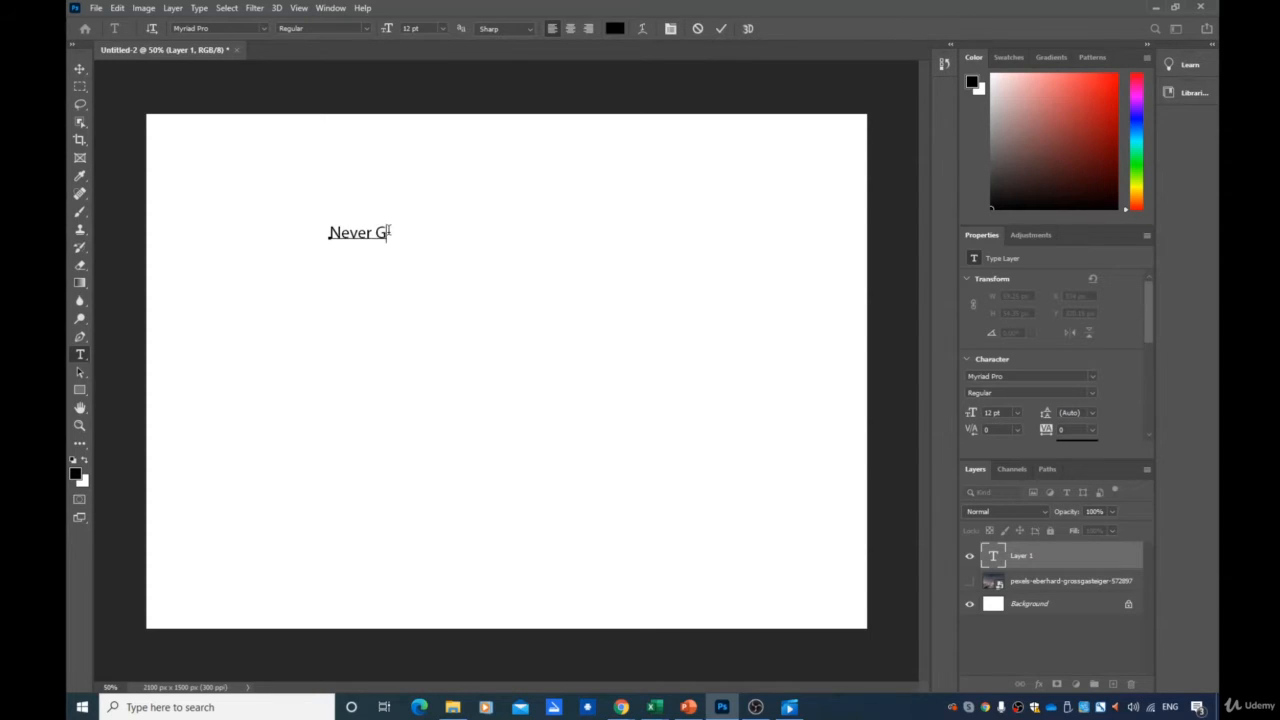
{"action": "type", "text": "ive Up"}
Format the whole "Never Give Up" text at 50 pt in the Imprint MT Shadow font
{"action": "double_click", "coordinate": [391, 227]}
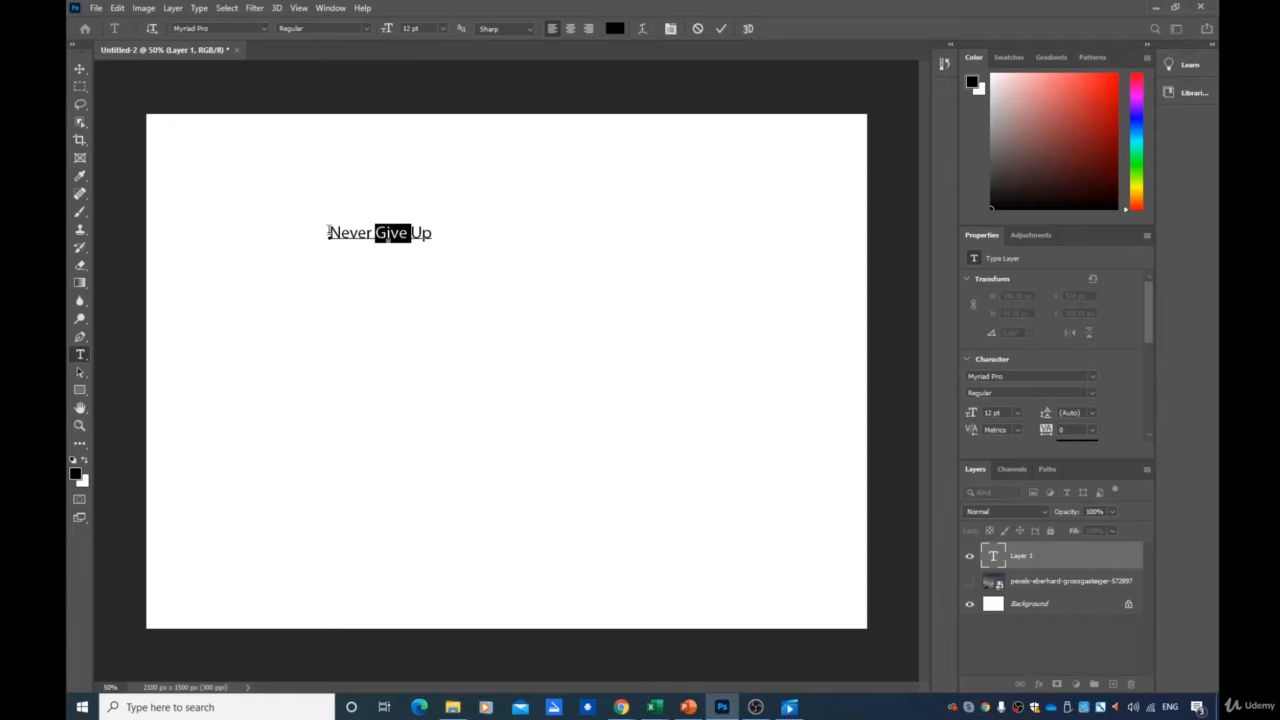
{"action": "left_click_drag", "start_coordinate": [328, 232], "coordinate": [438, 233]}
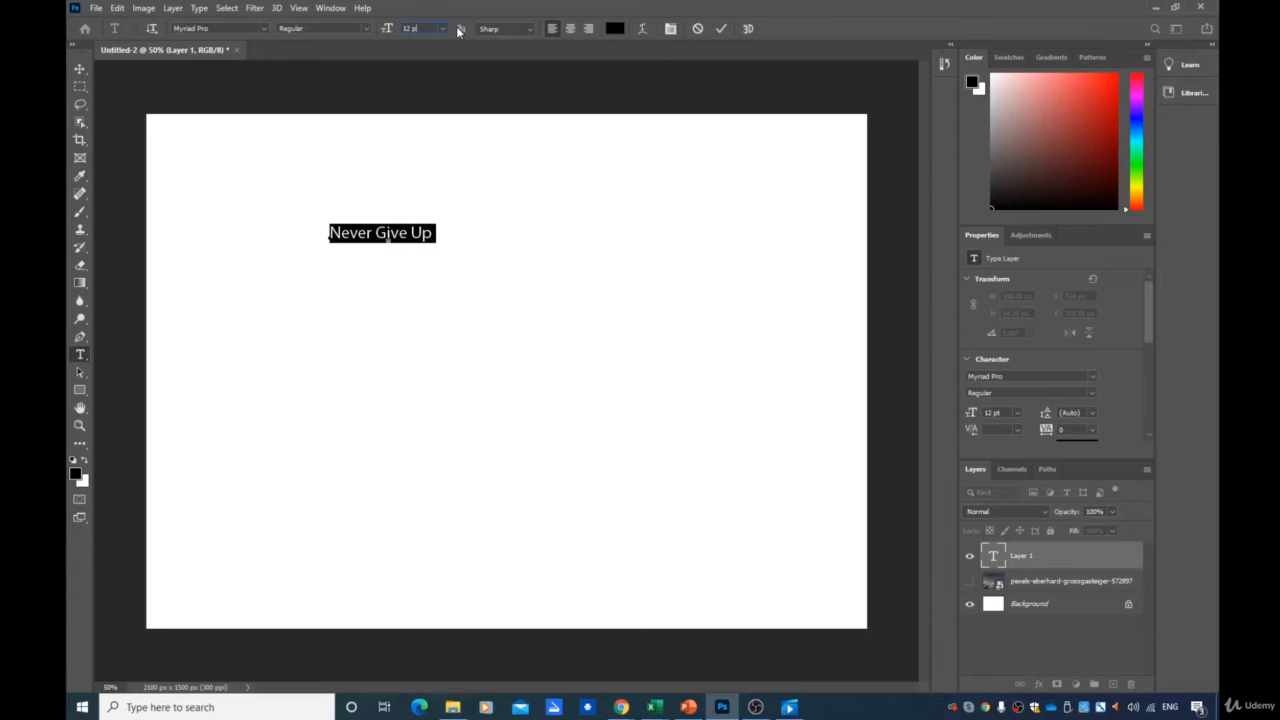
{"action": "key", "text": "BackSpace"}
{"action": "key", "text": "Return"}
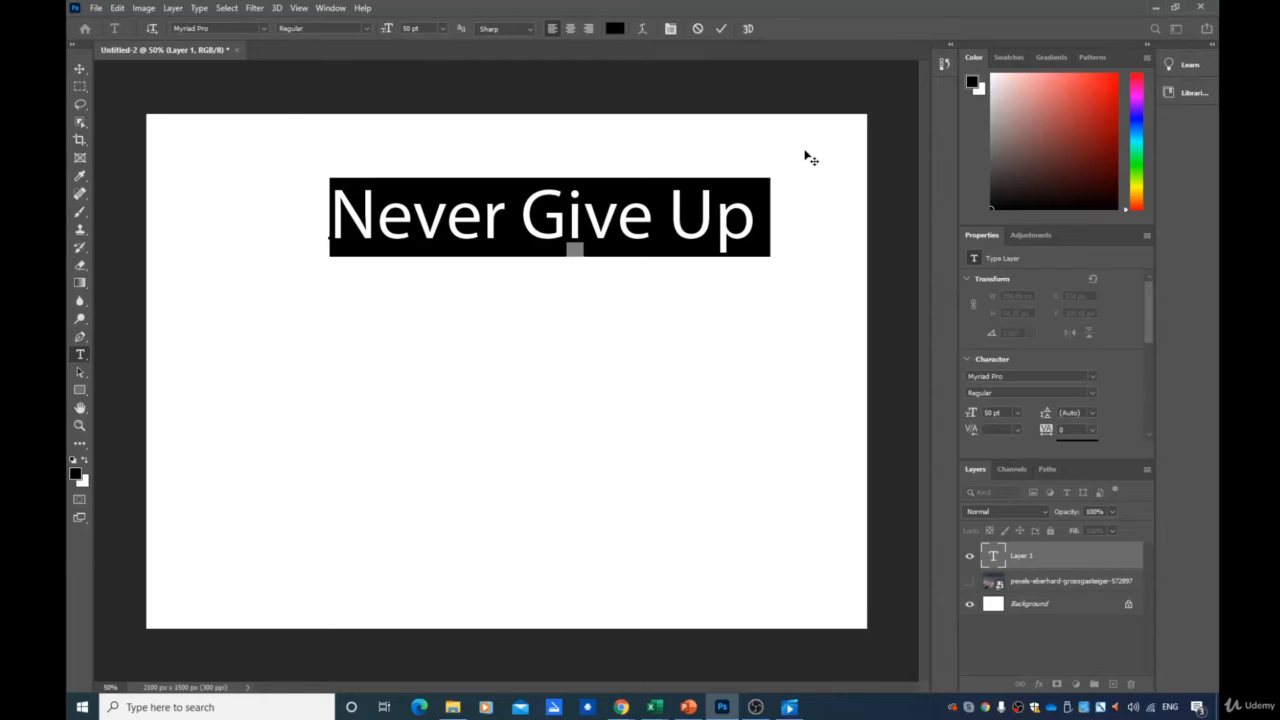
{"action": "left_click", "coordinate": [266, 29]}
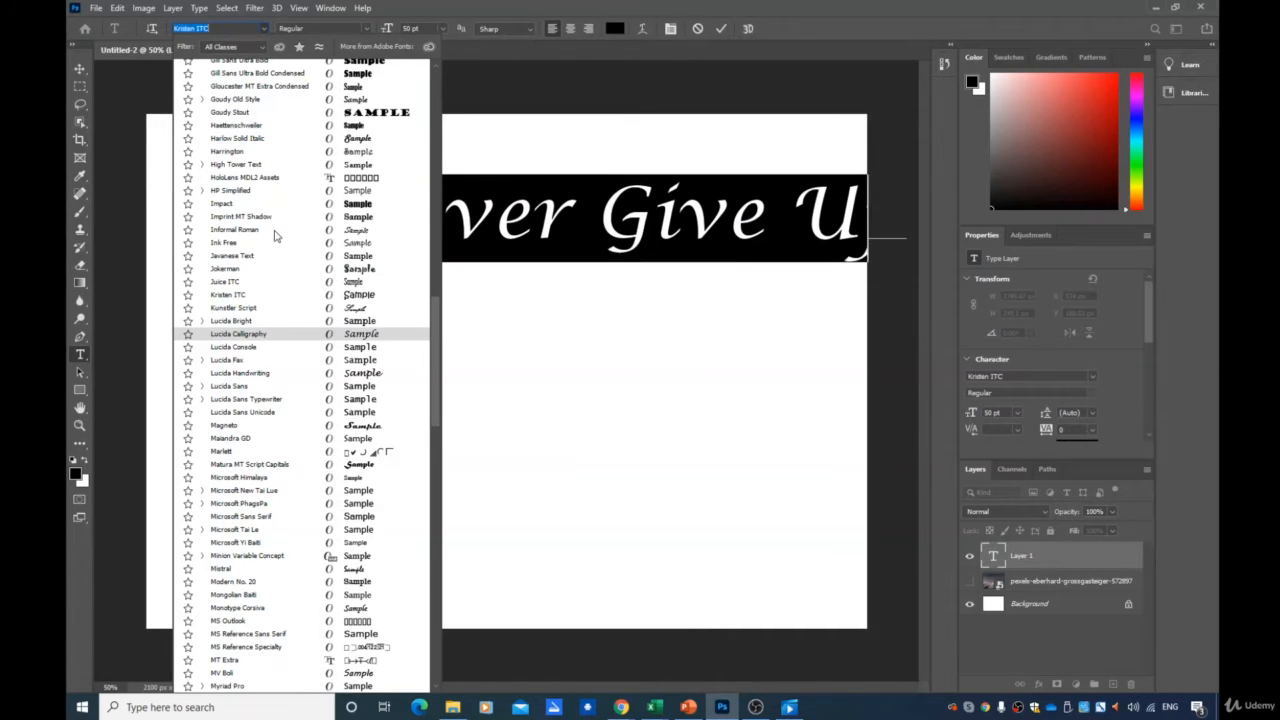
{"action": "left_click", "coordinate": [272, 217]}
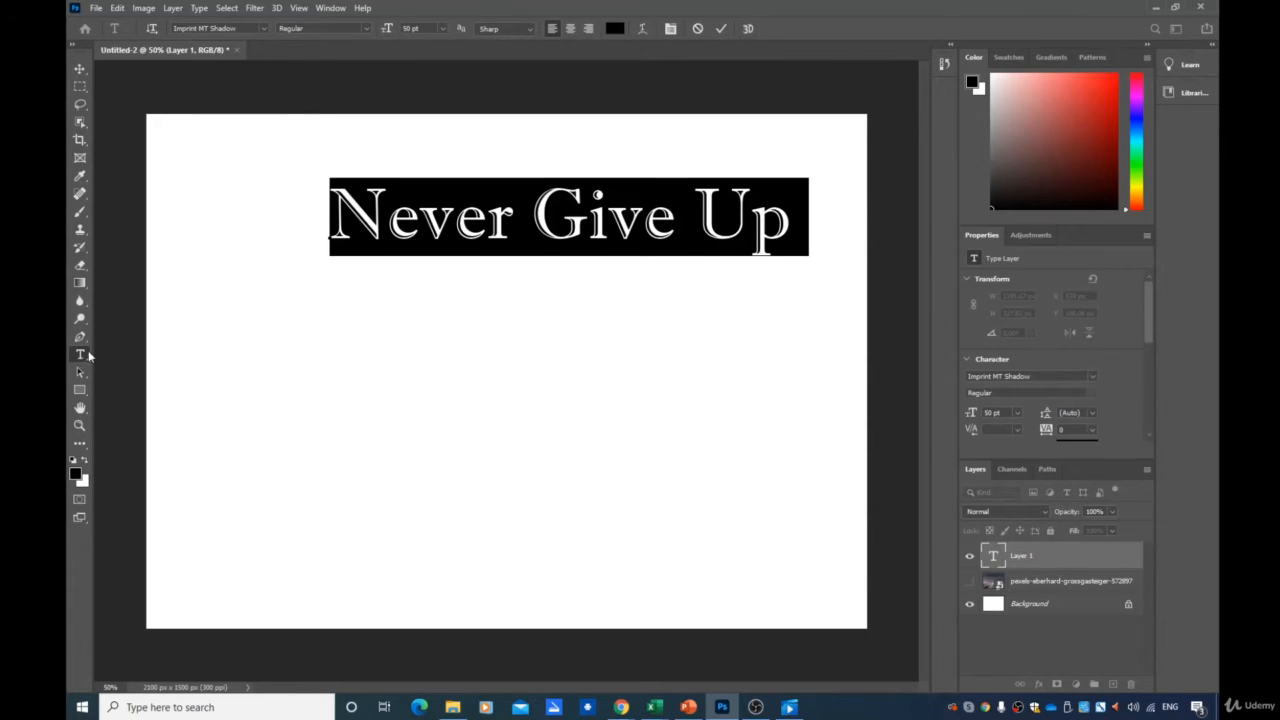
Move the "Never Give Up" text down toward the horizontal centre, to about X 423 px, Y 274 px
{"action": "left_click", "coordinate": [421, 196]}
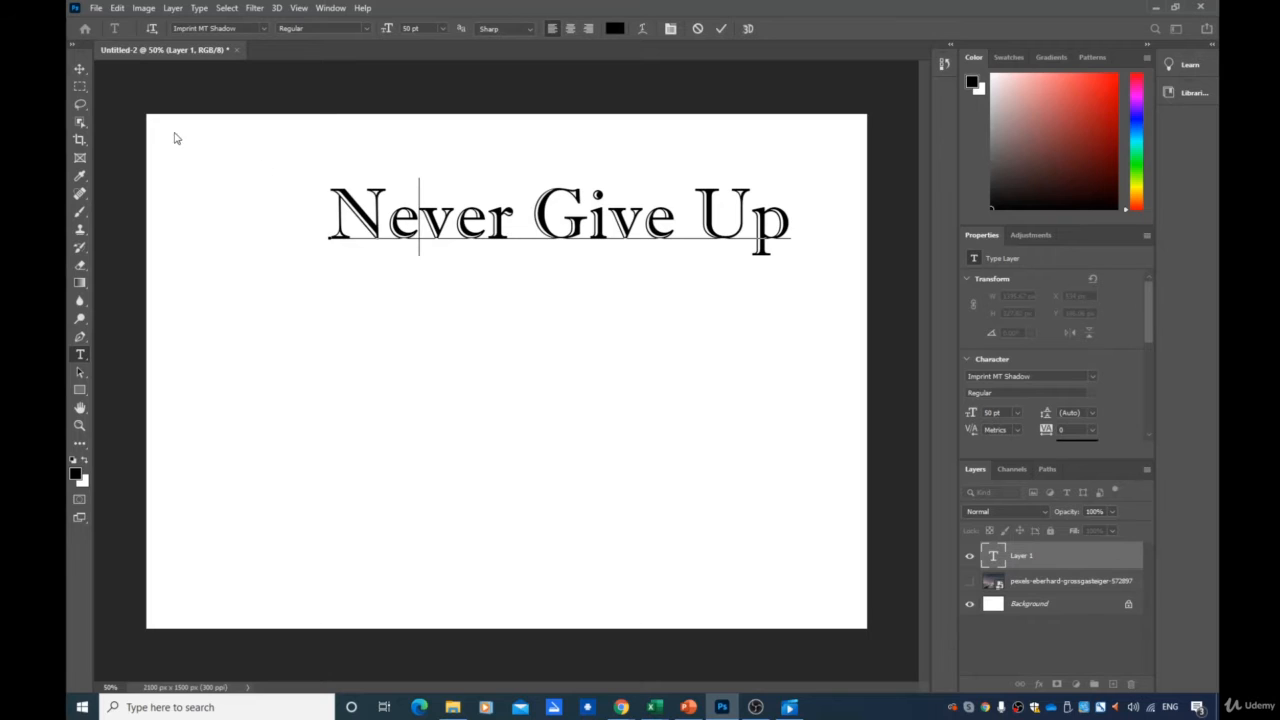
{"action": "left_click", "coordinate": [79, 69]}
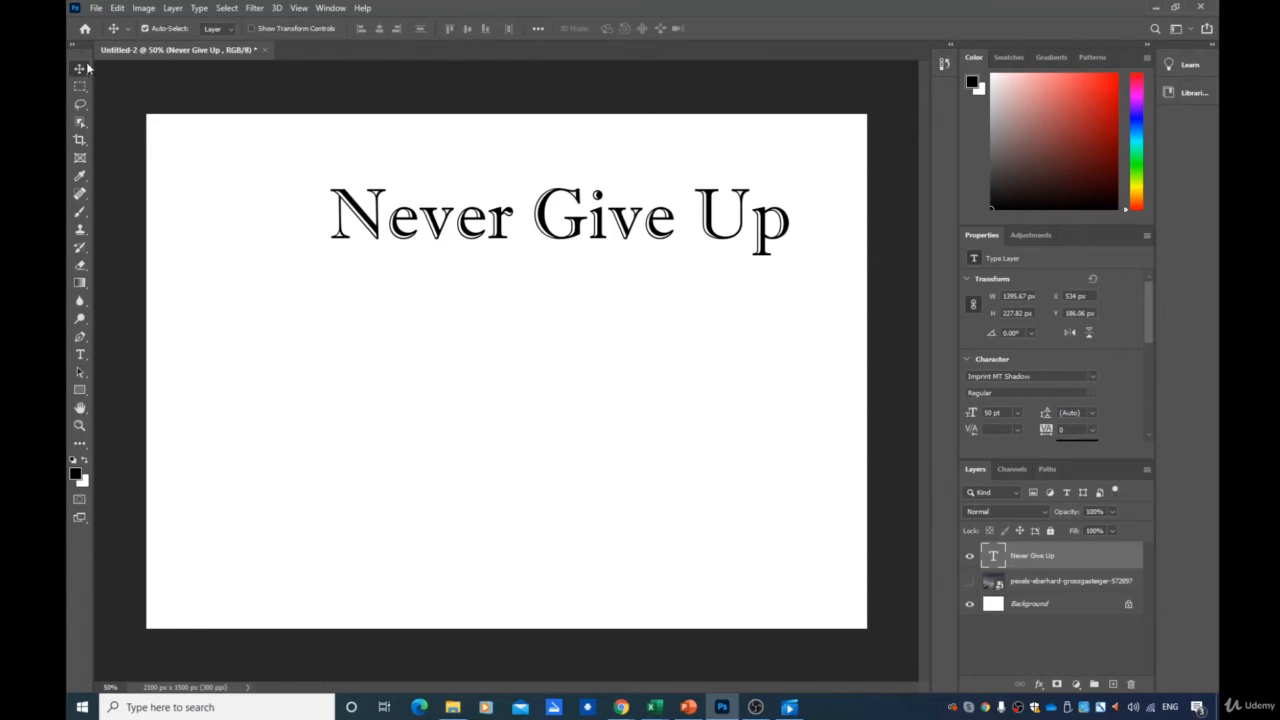
{"action": "left_click_drag", "start_coordinate": [466, 246], "coordinate": [422, 252]}
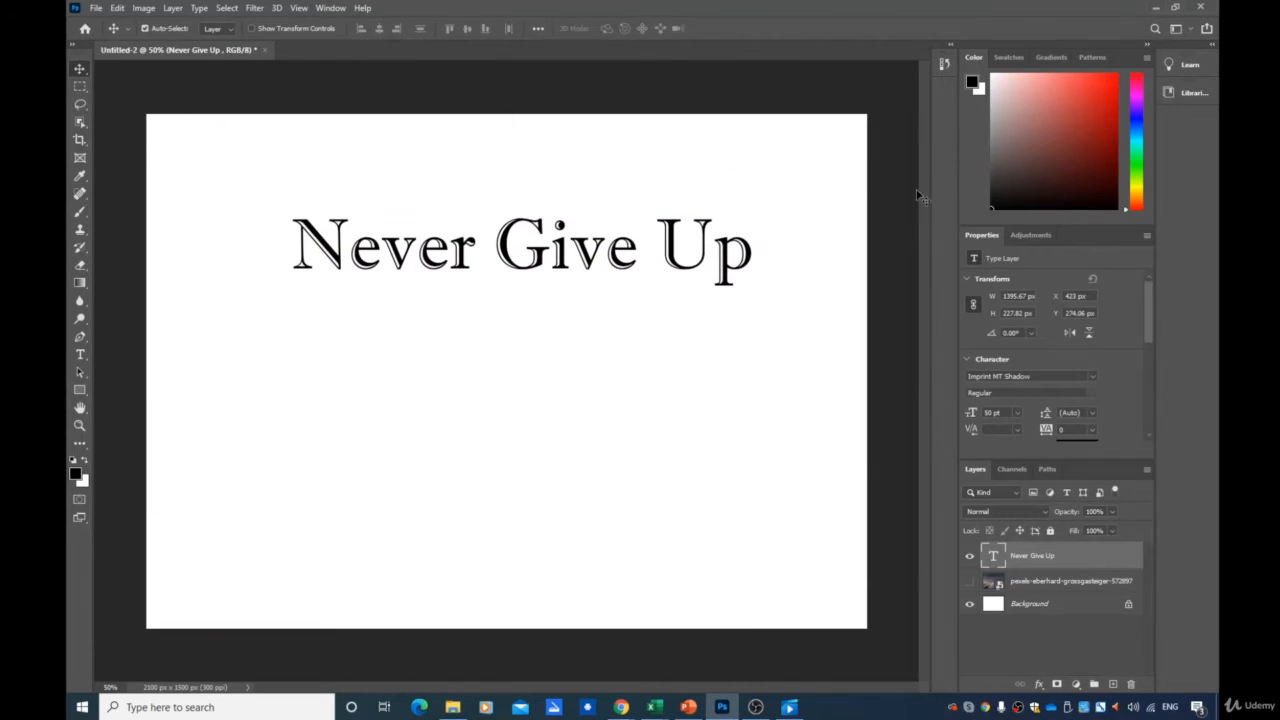
Recolor the whole "Never Give Up" text to the red #aa1e1e
{"action": "left_click", "coordinate": [1079, 160]}
{"action": "left_click_drag", "start_coordinate": [1079, 160], "coordinate": [1093, 136]}
{"action": "double_click", "coordinate": [470, 262]}
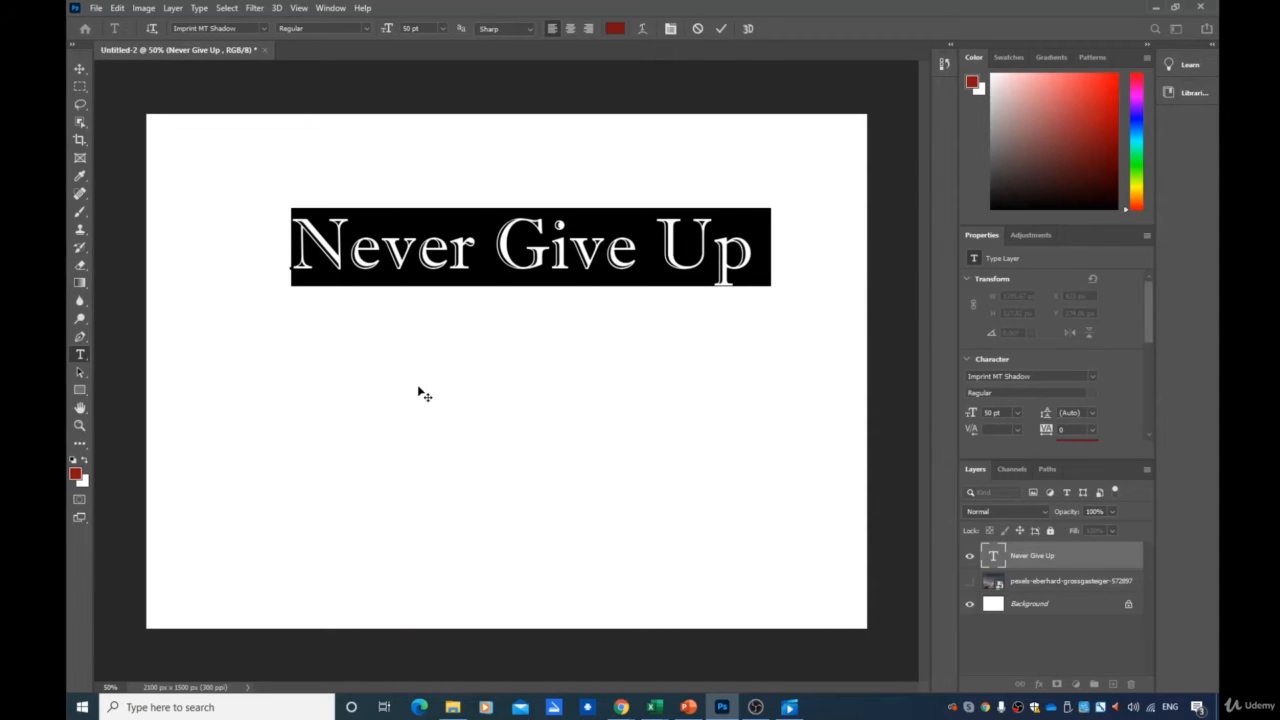
{"action": "left_click", "coordinate": [482, 225]}
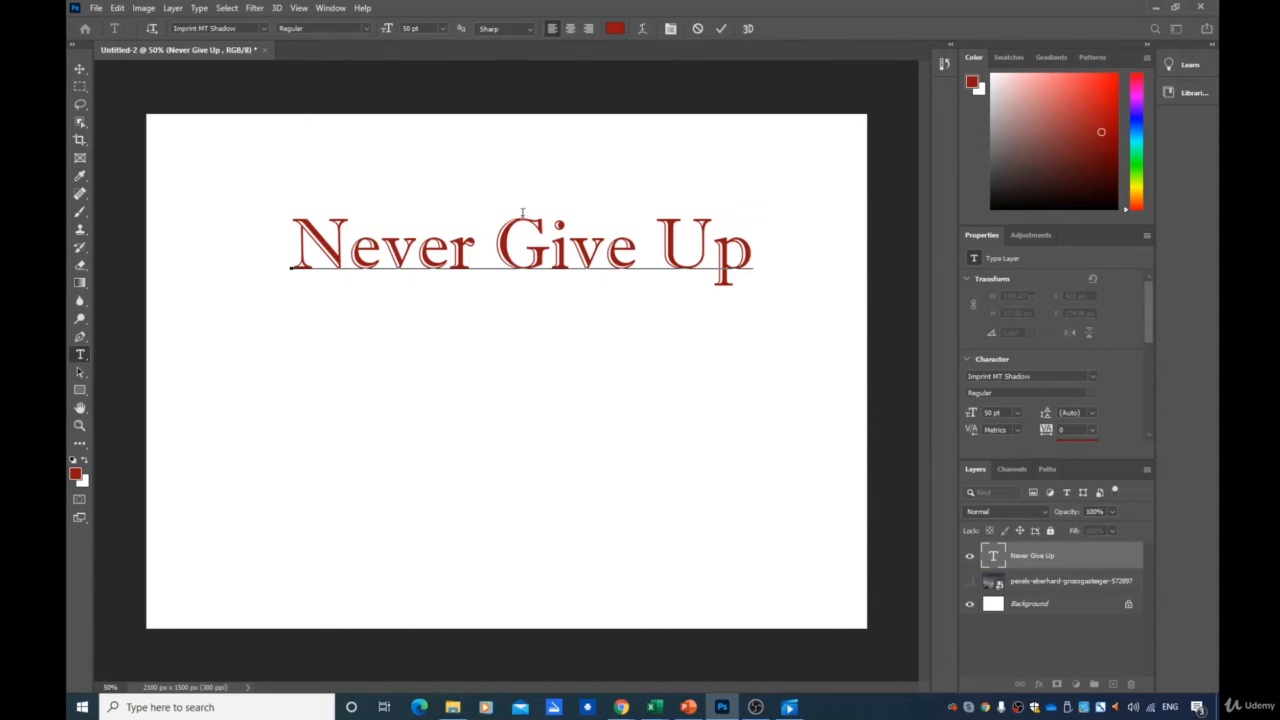
{"action": "left_click_drag", "start_coordinate": [758, 253], "coordinate": [300, 255]}
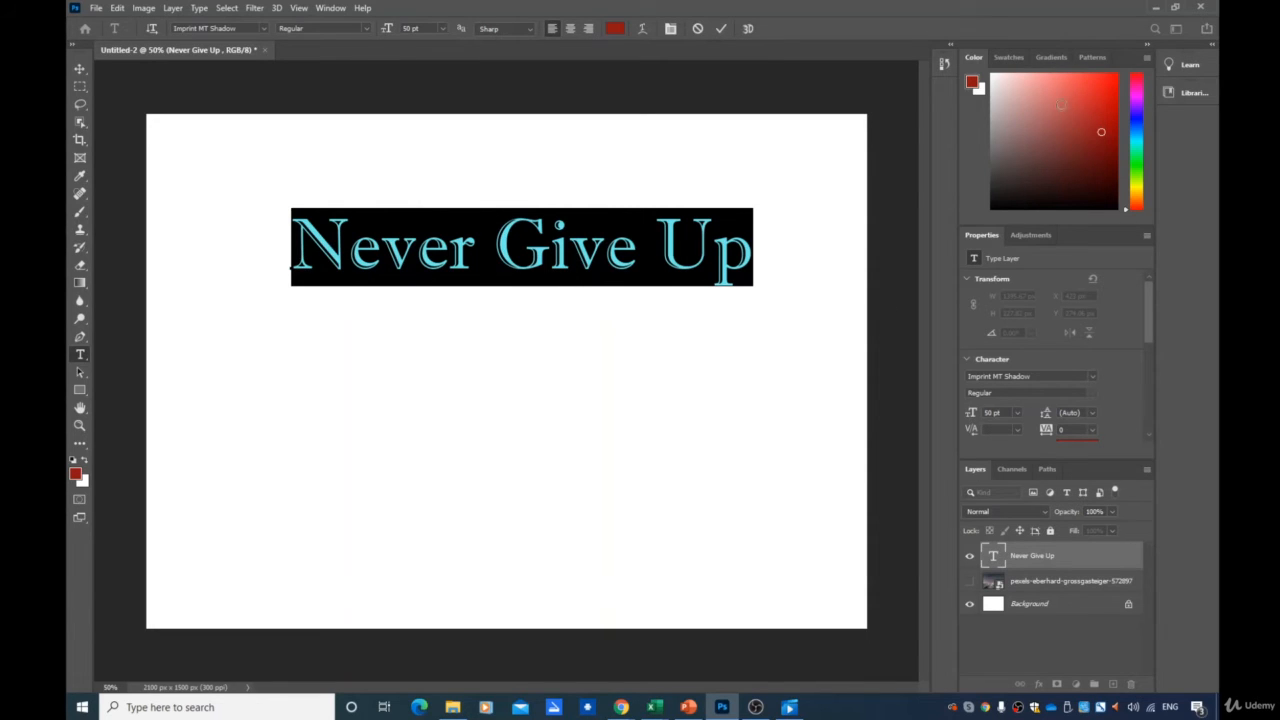
{"action": "mouse_move", "coordinate": [1112, 99]}
{"action": "left_mouse_down"}
{"action": "mouse_move", "coordinate": [675, 1]}
{"action": "mouse_move", "coordinate": [1095, 118]}
{"action": "left_mouse_up"}
{"action": "left_click", "coordinate": [615, 28]}
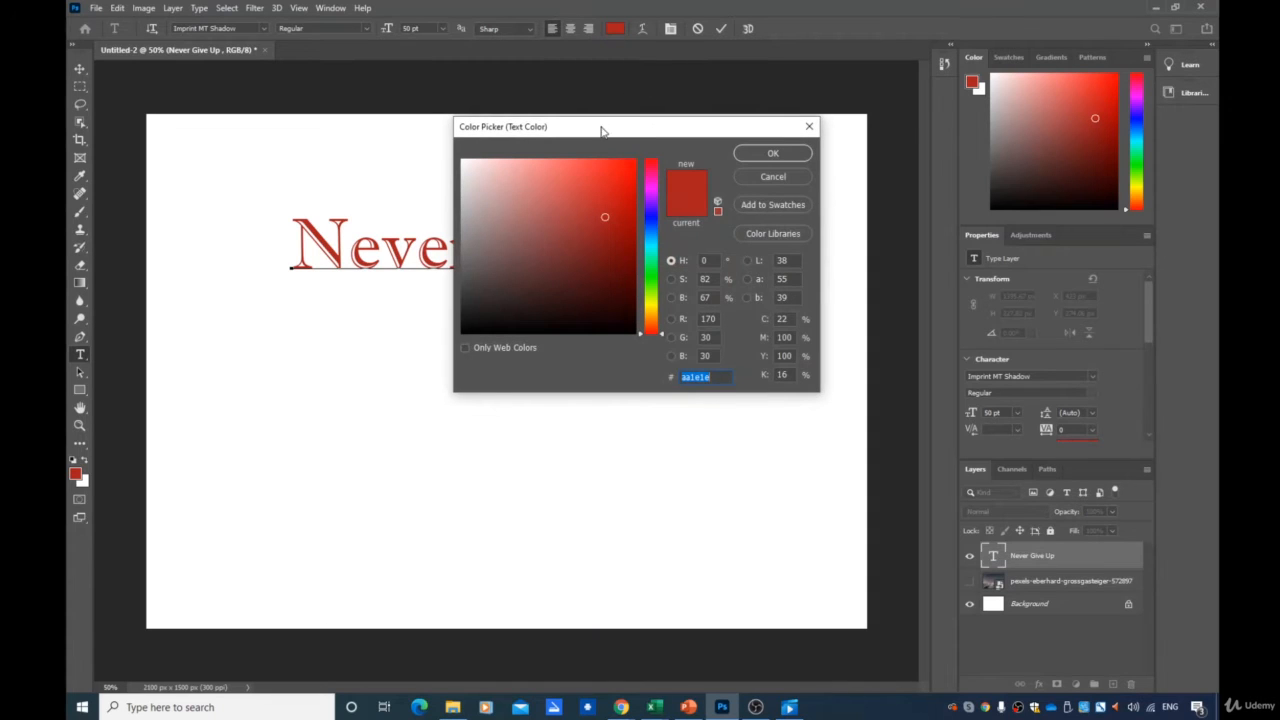
{"action": "left_click_drag", "start_coordinate": [605, 128], "coordinate": [860, 237]}
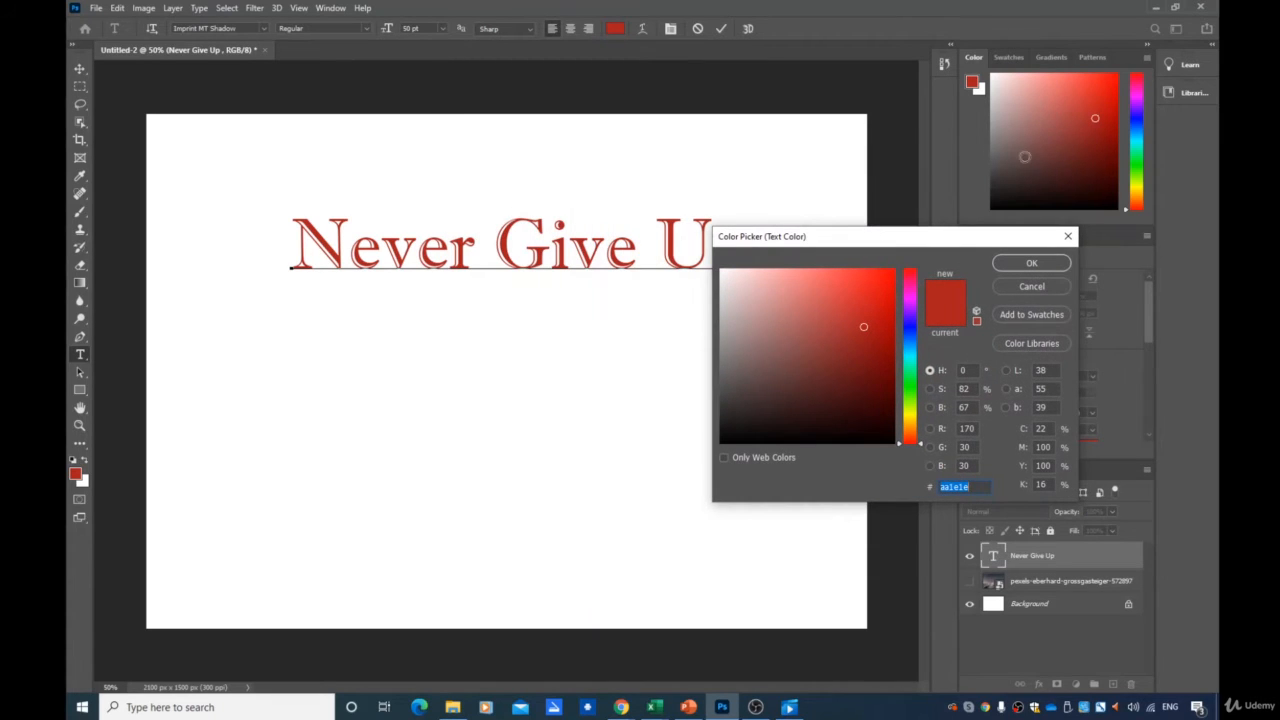
{"action": "left_click_drag", "start_coordinate": [842, 396], "coordinate": [813, 293]}
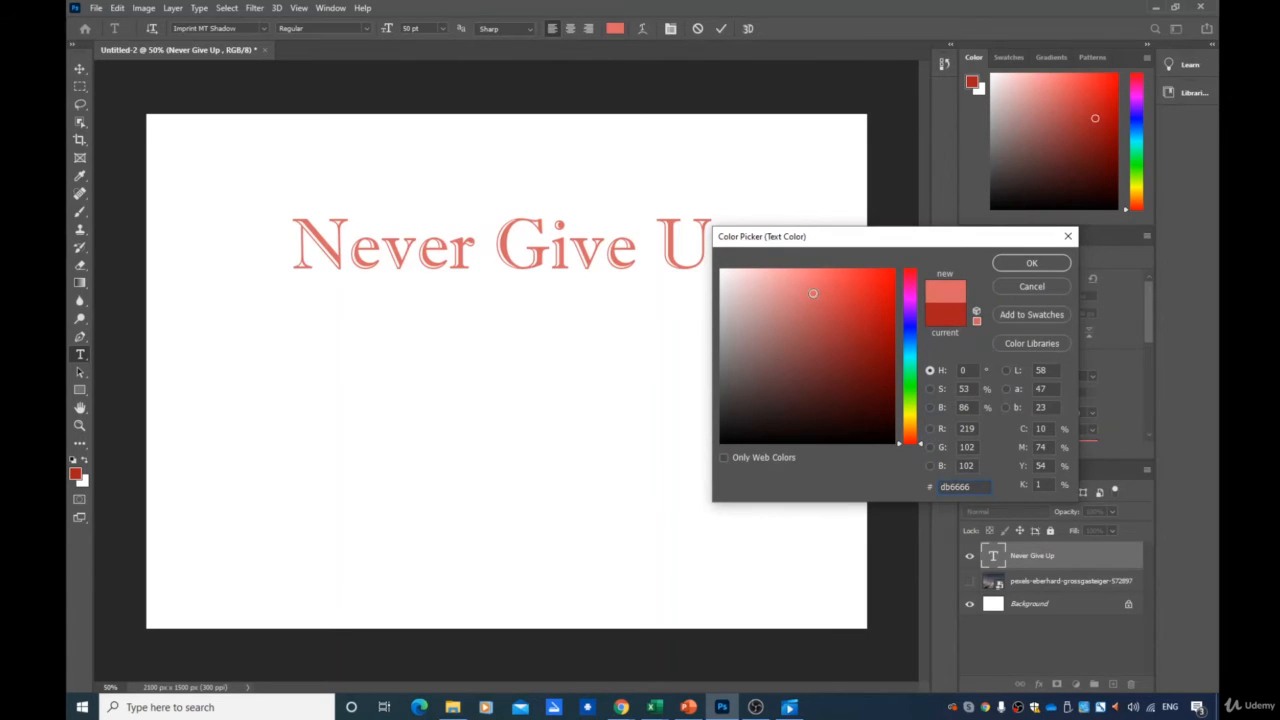
{"action": "left_click", "coordinate": [1068, 236]}
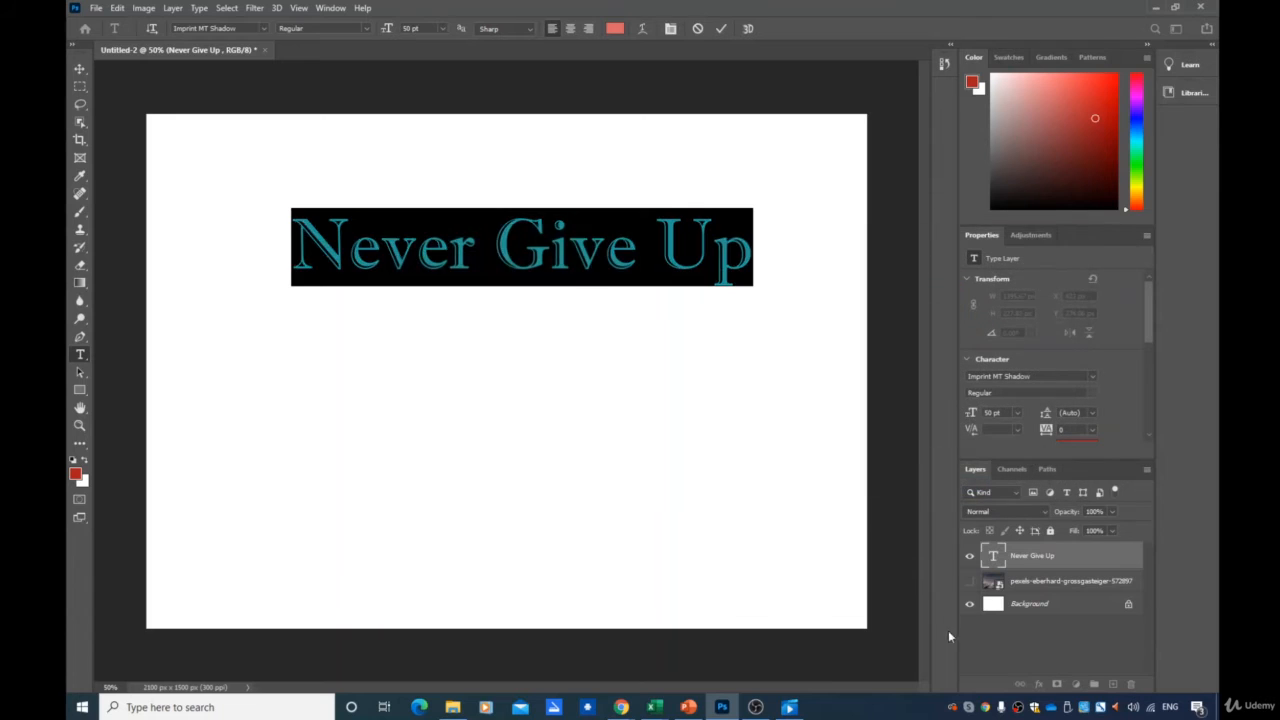
Commit the text edit and show the mountain photo layer behind the text
{"action": "key", "text": "ctrl+Return"}
{"action": "key", "text": "v"}
{"action": "left_click", "coordinate": [969, 582]}
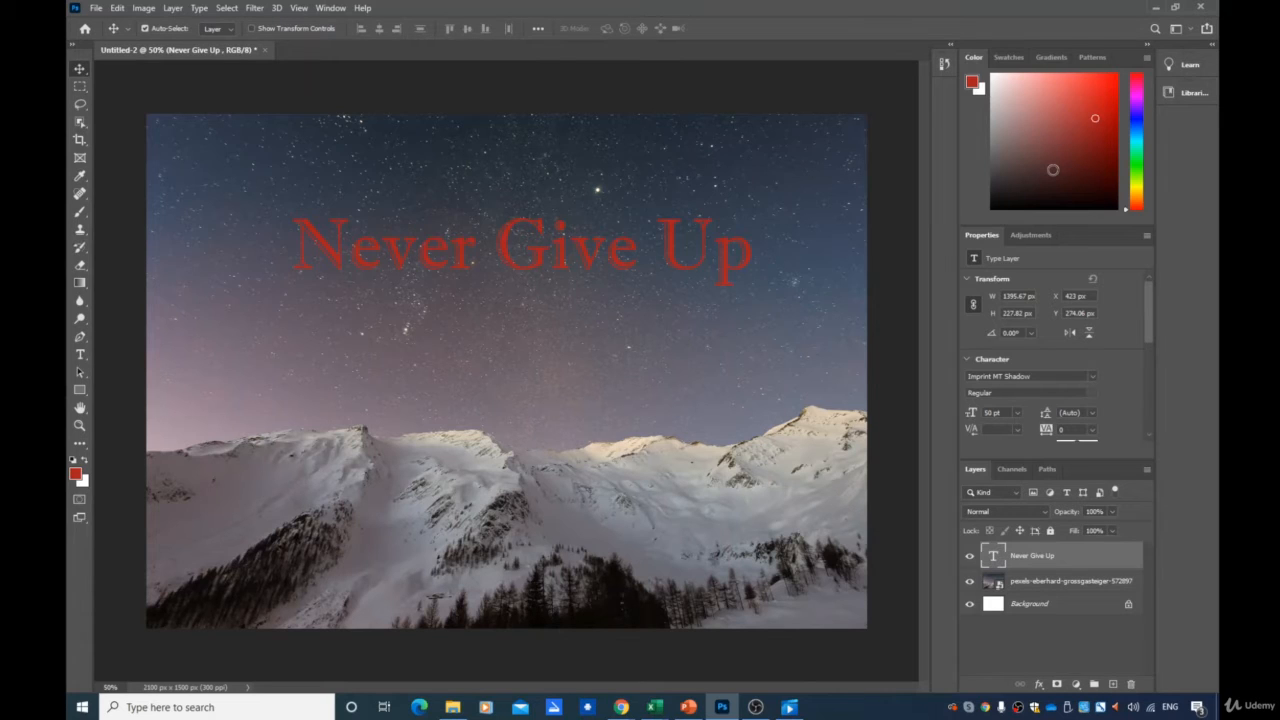
Choose a bright red foreground color and move the "Never Give Up" text up to about X 345 px, Y 150 px
{"action": "left_click", "coordinate": [1090, 163]}
{"action": "mouse_move", "coordinate": [1090, 163]}
{"action": "left_mouse_down"}
{"action": "mouse_move", "coordinate": [1101, 89]}
{"action": "mouse_move", "coordinate": [1110, 175]}
{"action": "mouse_move", "coordinate": [1108, 82]}
{"action": "left_mouse_up"}
{"action": "left_click_drag", "start_coordinate": [536, 259], "coordinate": [509, 216]}
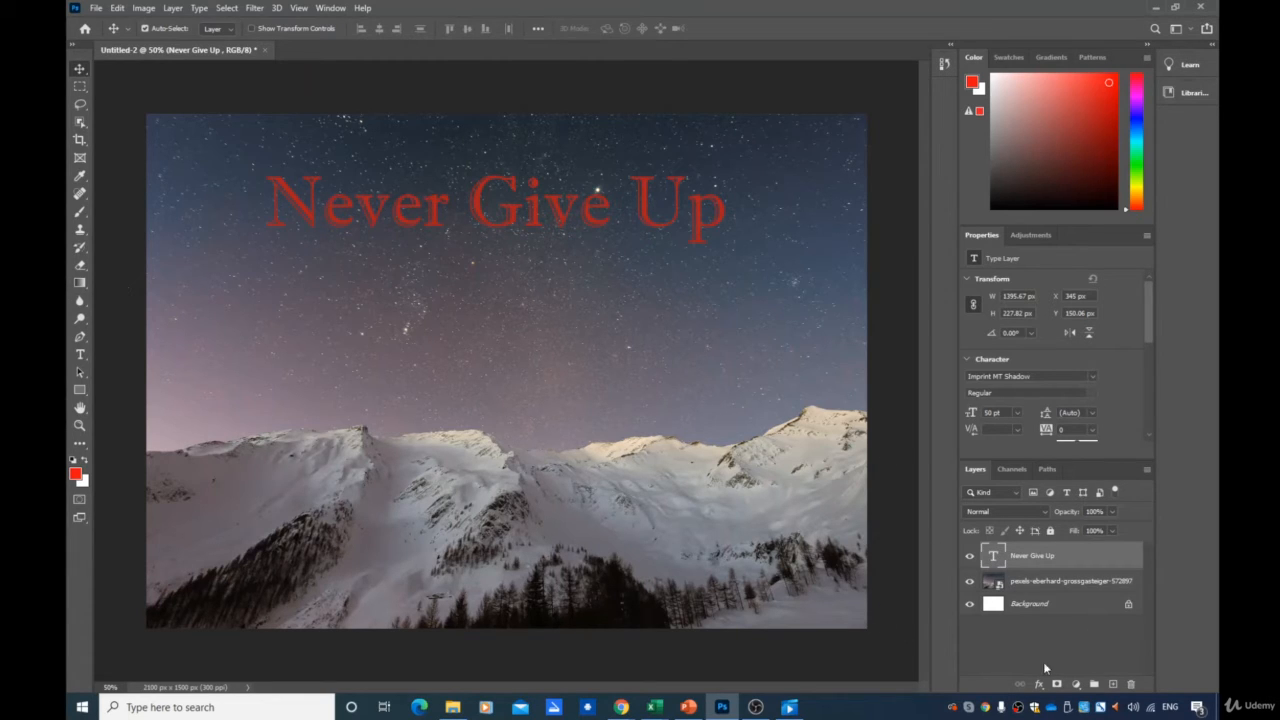
Hide the mountain photo and add the text "By Me" below "Never Give Up" on a new layer
{"action": "left_click", "coordinate": [1113, 684]}
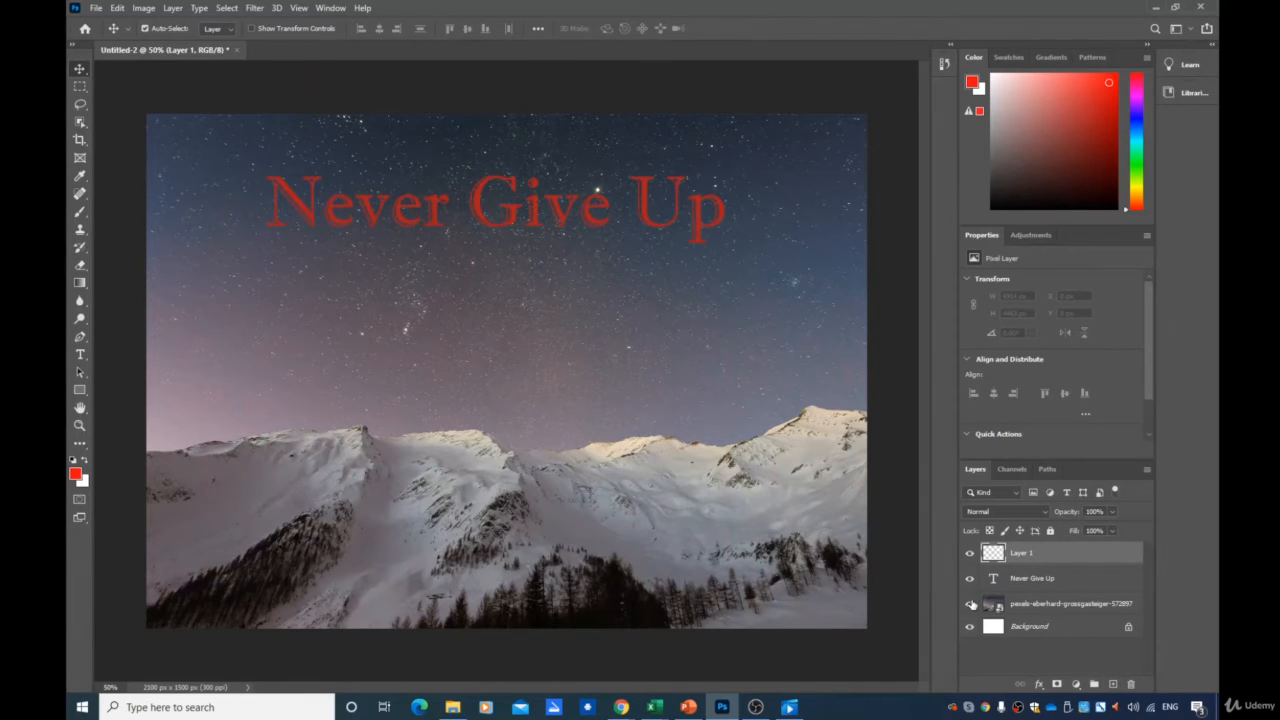
{"action": "left_click", "coordinate": [969, 604]}
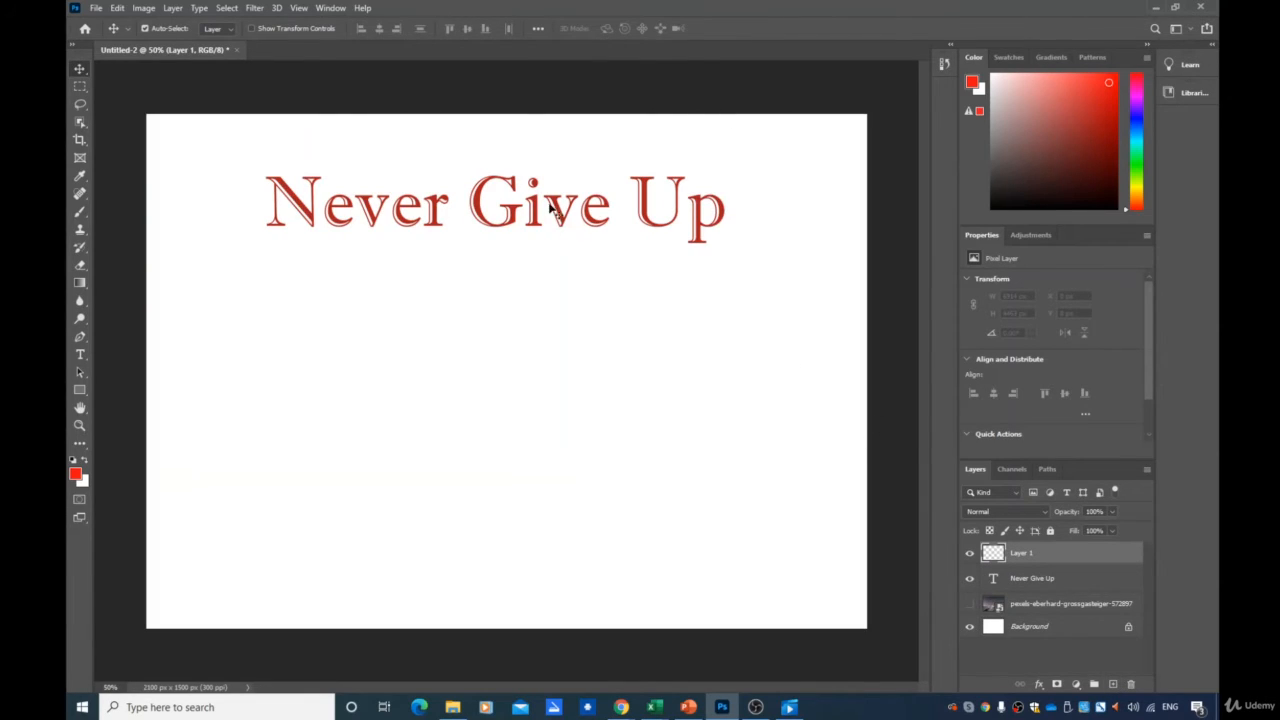
{"action": "left_click", "coordinate": [80, 354]}
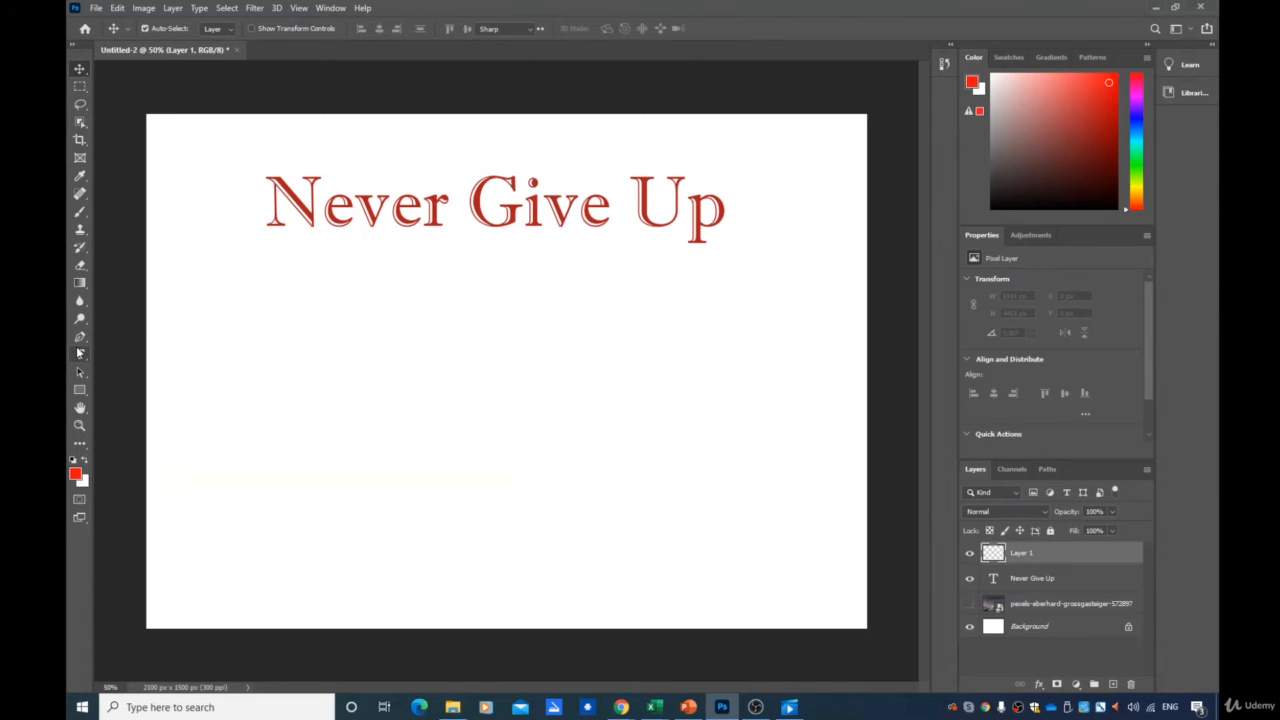
{"action": "left_click", "coordinate": [420, 324]}
{"action": "triple_click", "coordinate": [488, 322]}
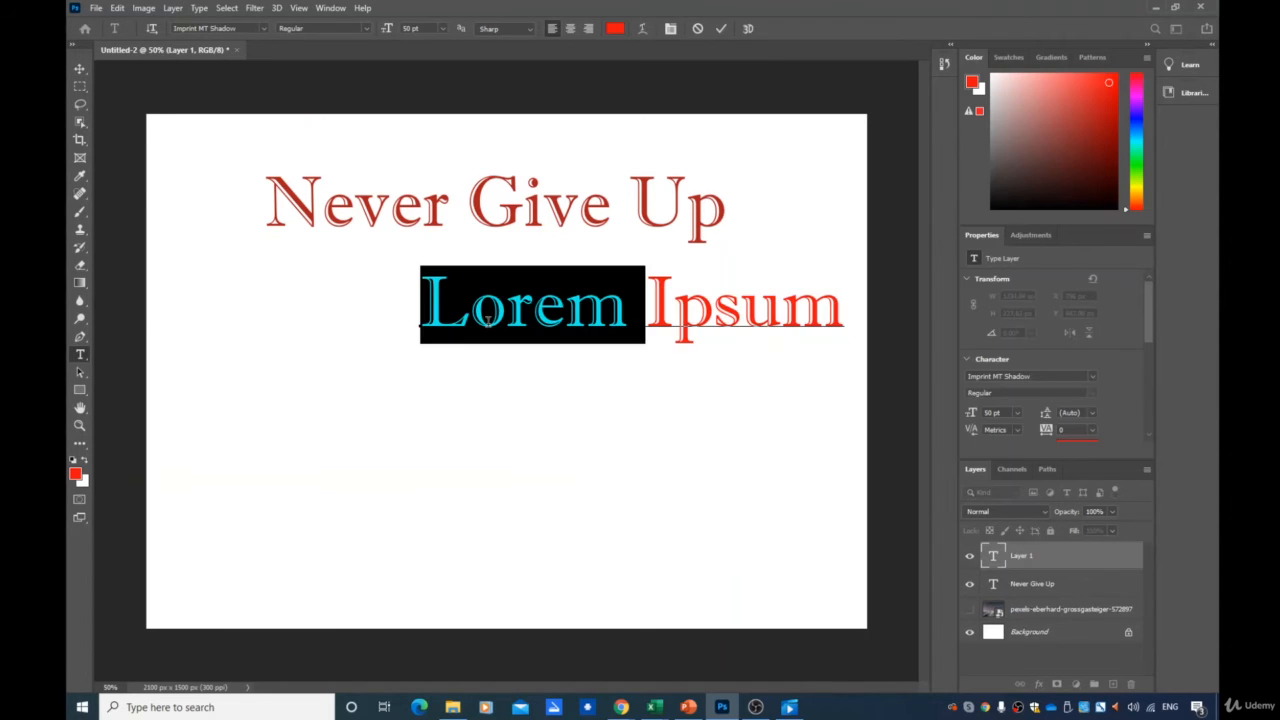
{"action": "key", "text": "BackSpace"}
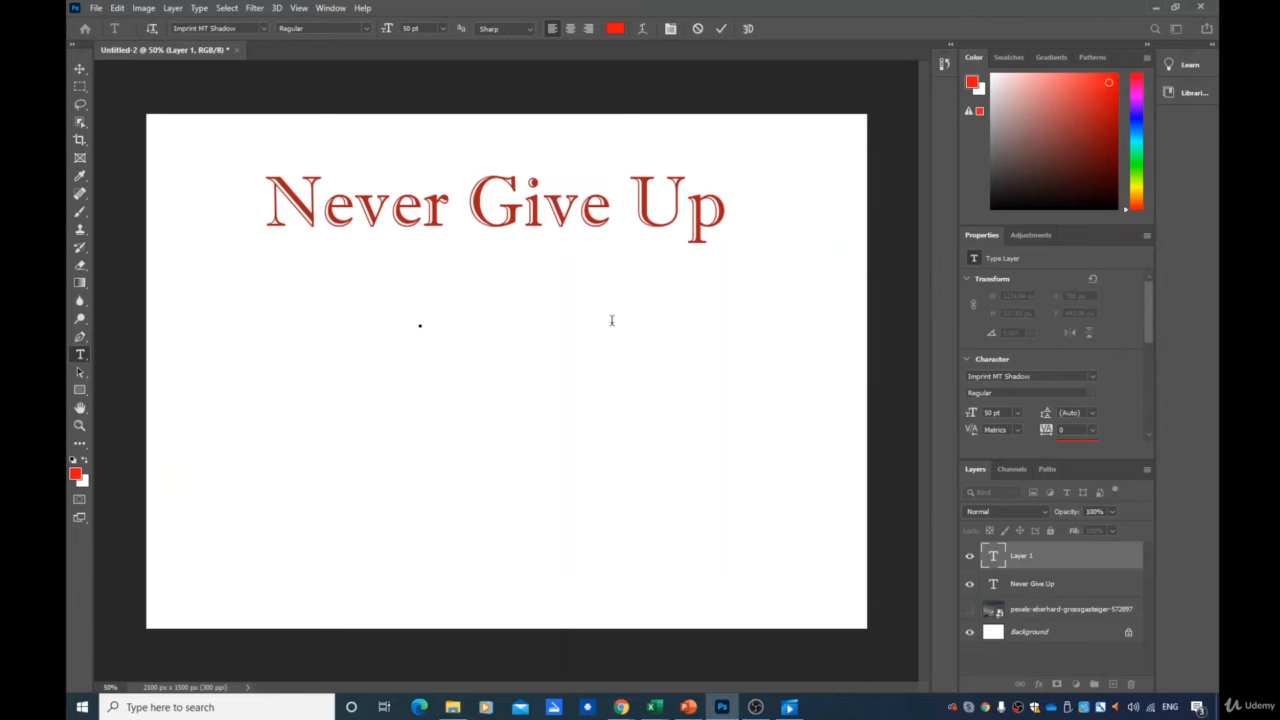
{"action": "type", "text": "by"}
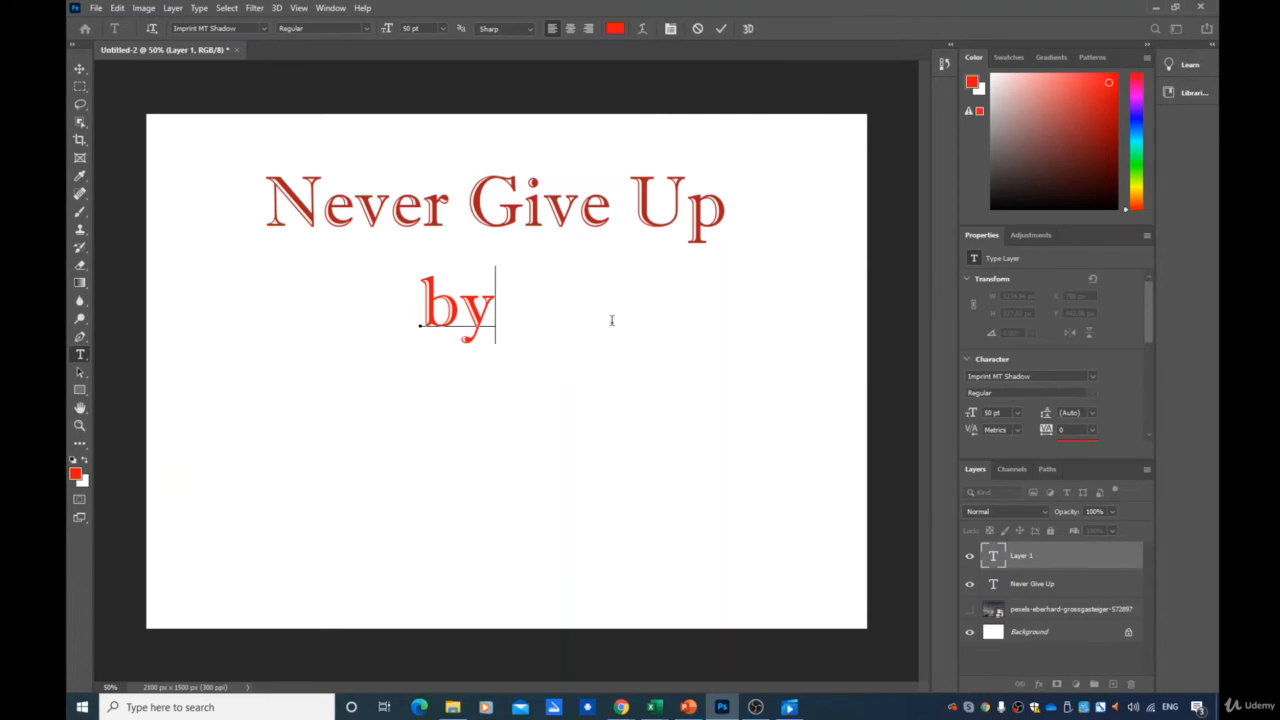
{"action": "key", "text": "BackSpace"}
{"action": "key", "text": "BackSpace"}
{"action": "key", "text": "BackSpace"}
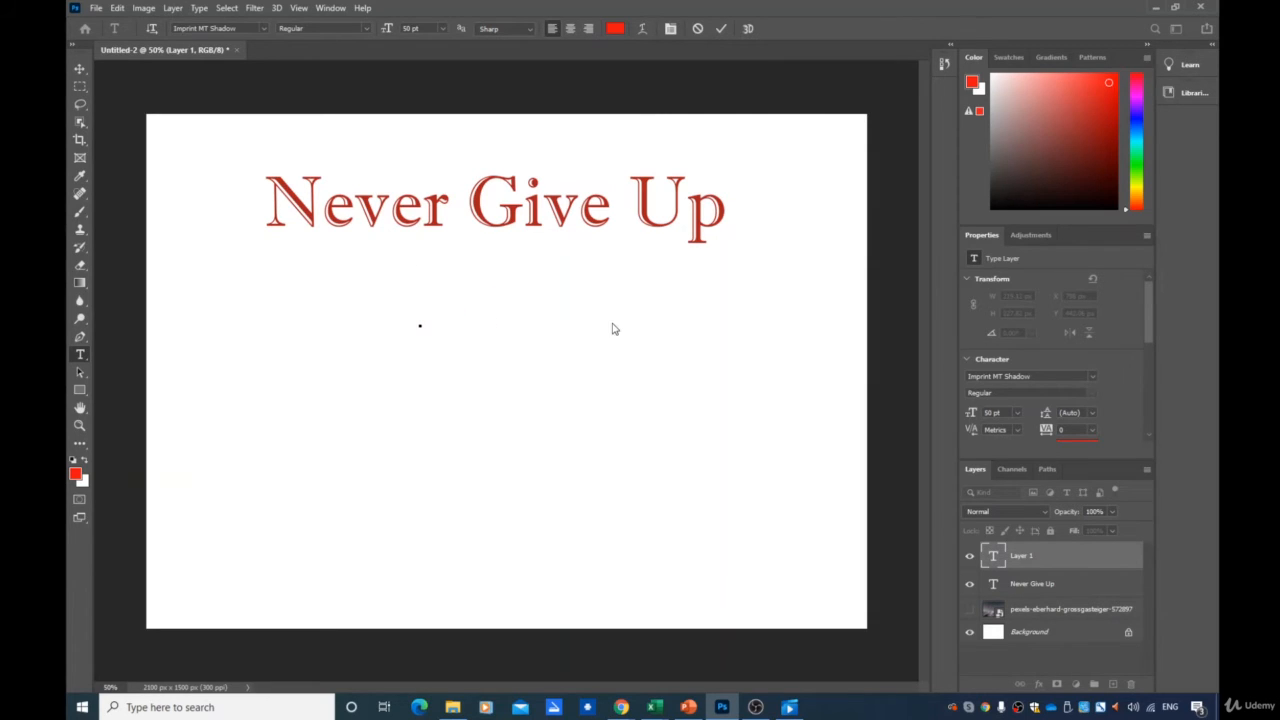
{"action": "type", "text": "By Me"}
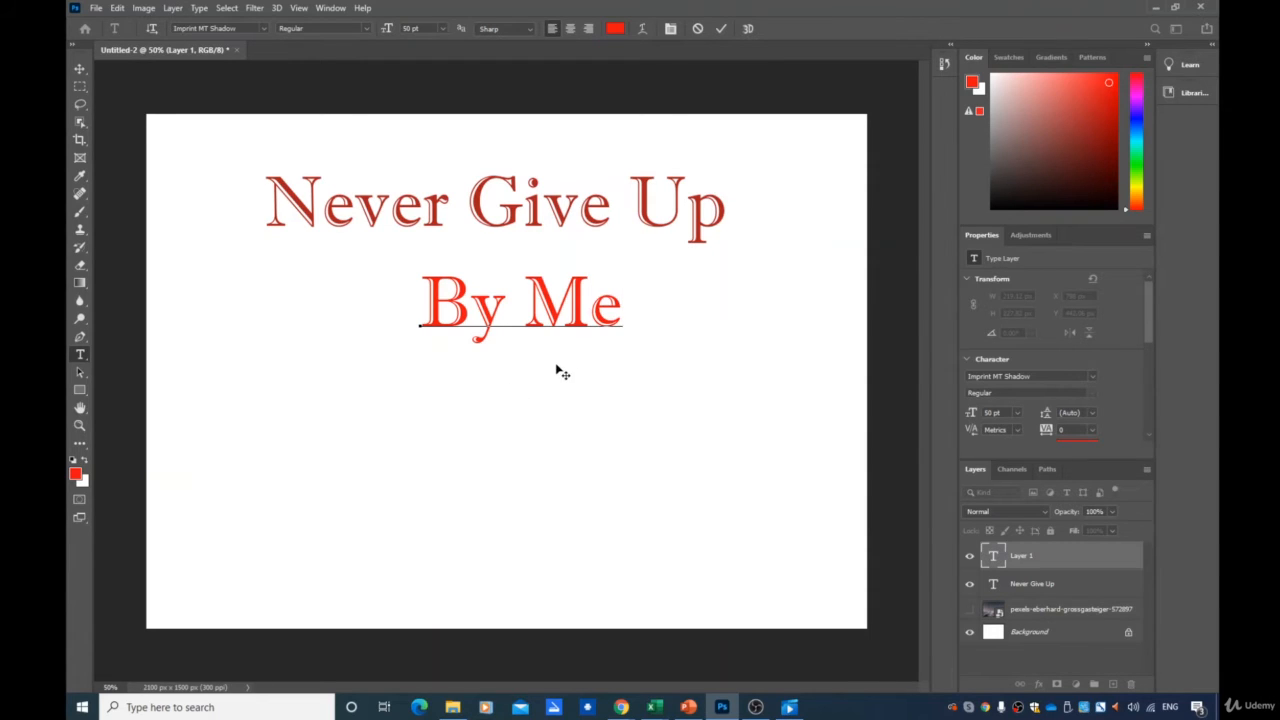
Set the font size of the whole "By Me" text to 20 pt
{"action": "triple_click", "coordinate": [479, 298]}
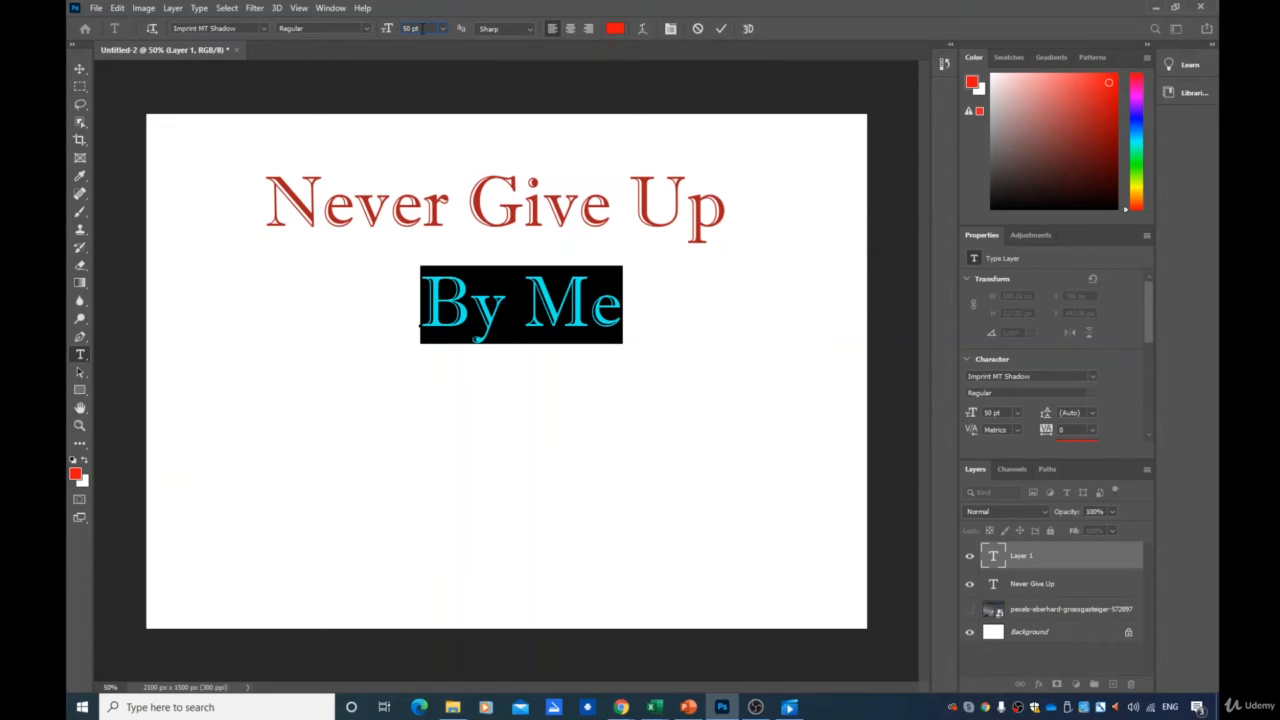
{"action": "left_click", "coordinate": [421, 28]}
{"action": "type", "text": "15"}
{"action": "key", "text": "Return"}
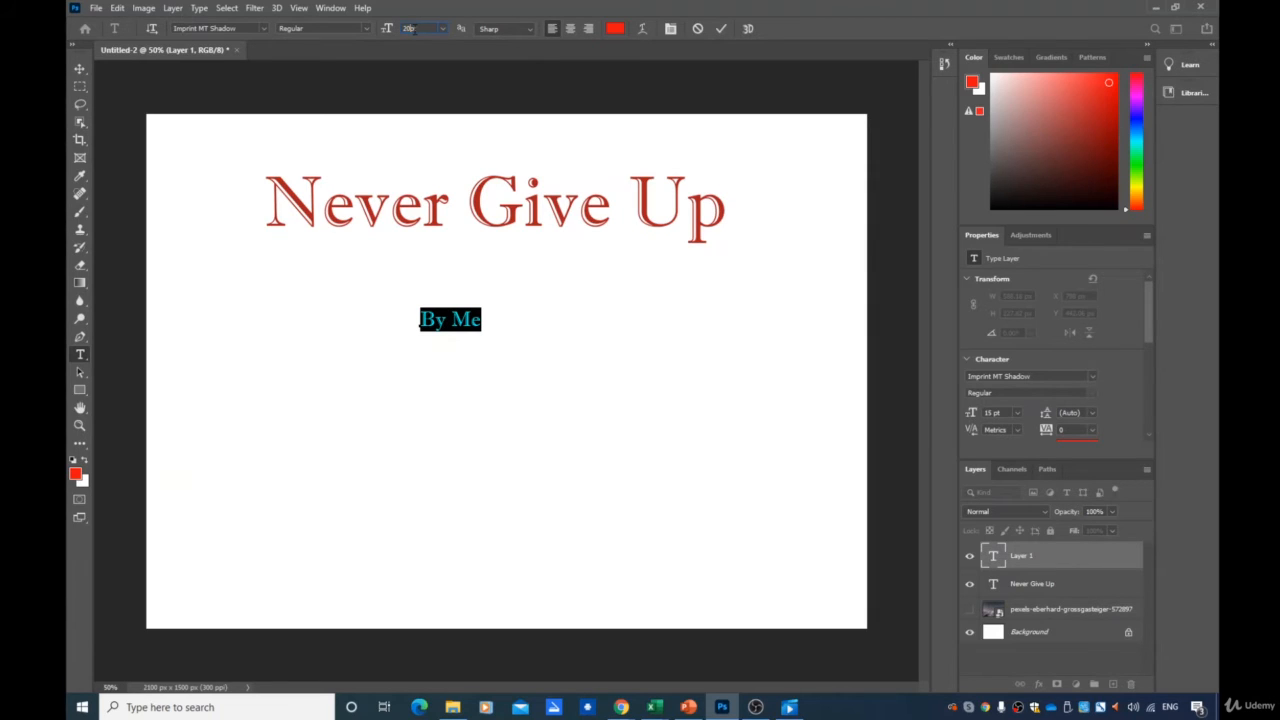
{"action": "key", "text": "Return"}
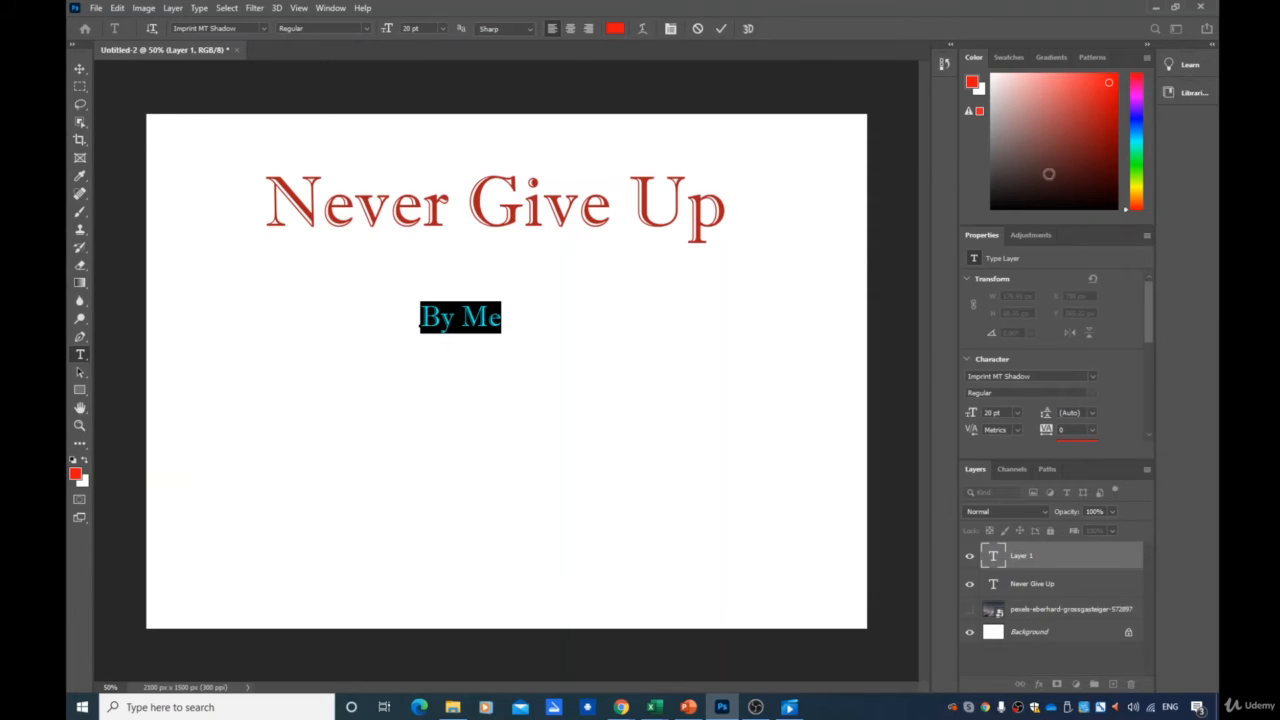
Recolor the whole "By Me" text to a strong blue
{"action": "left_click_drag", "start_coordinate": [1094, 187], "coordinate": [1040, 178]}
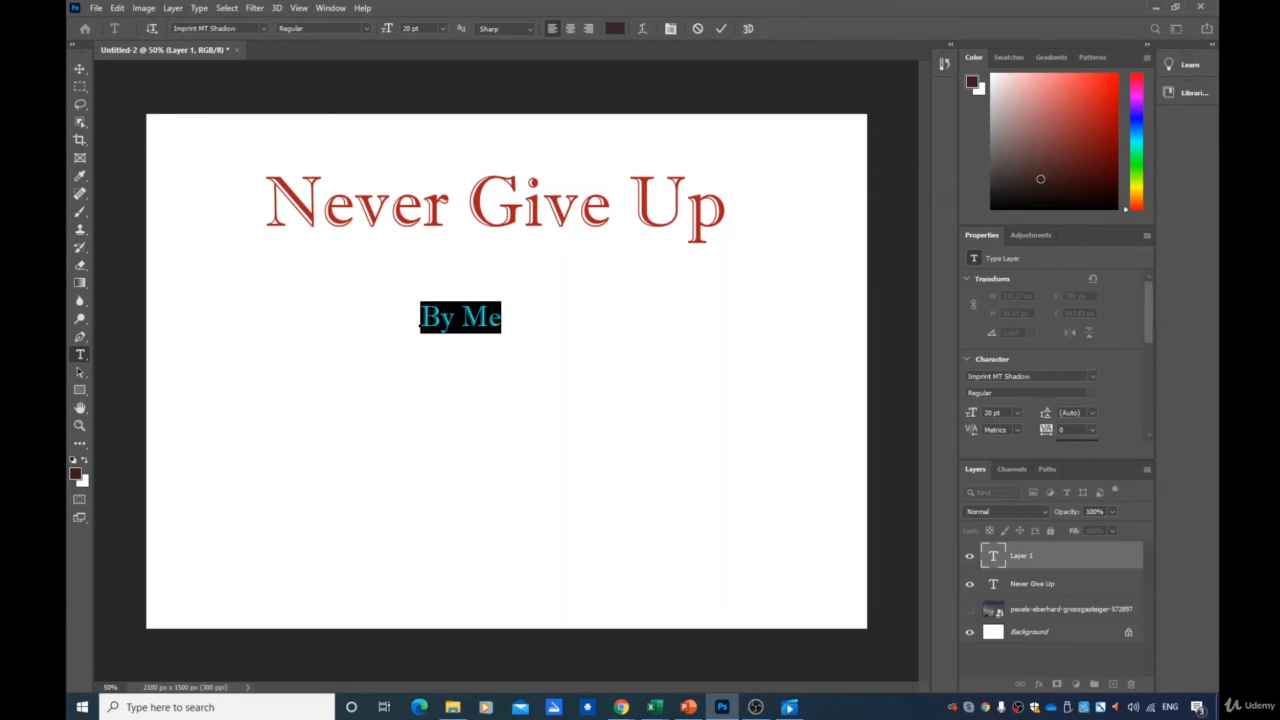
{"action": "left_click_drag", "start_coordinate": [494, 274], "coordinate": [490, 274]}
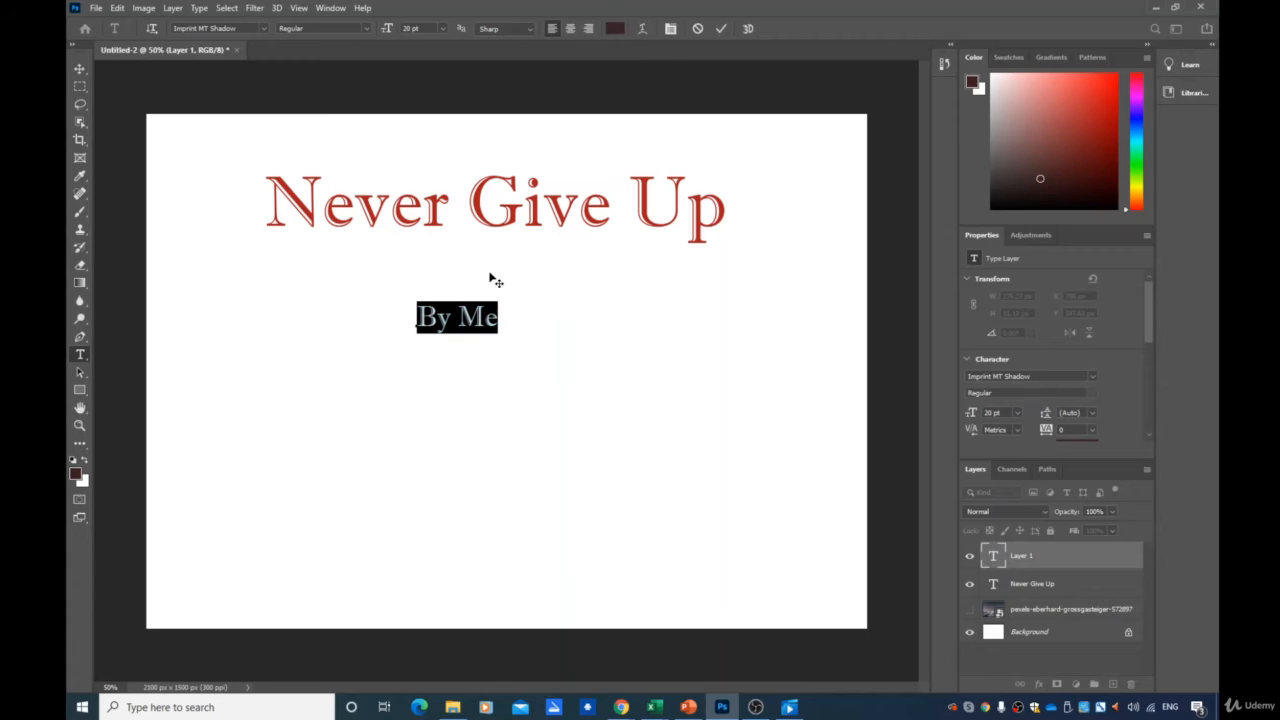
{"action": "triple_click", "coordinate": [481, 310]}
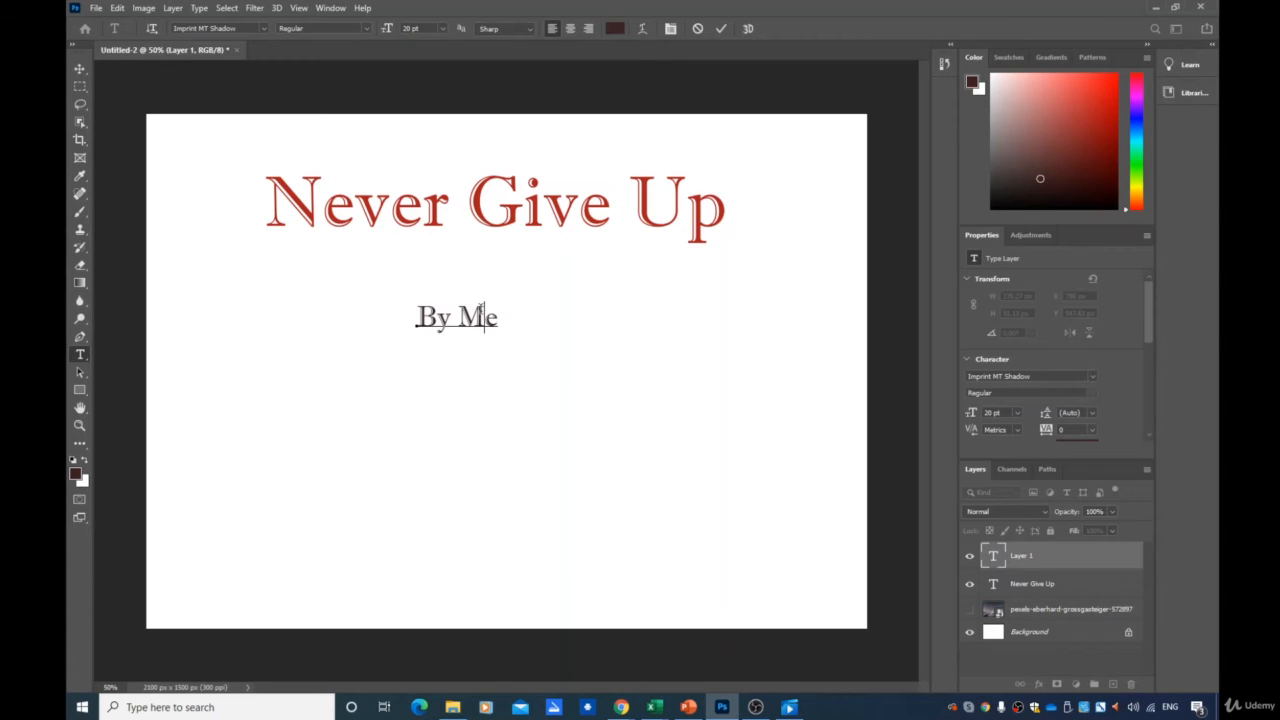
{"action": "left_click", "coordinate": [1138, 118]}
{"action": "left_click", "coordinate": [1098, 114]}
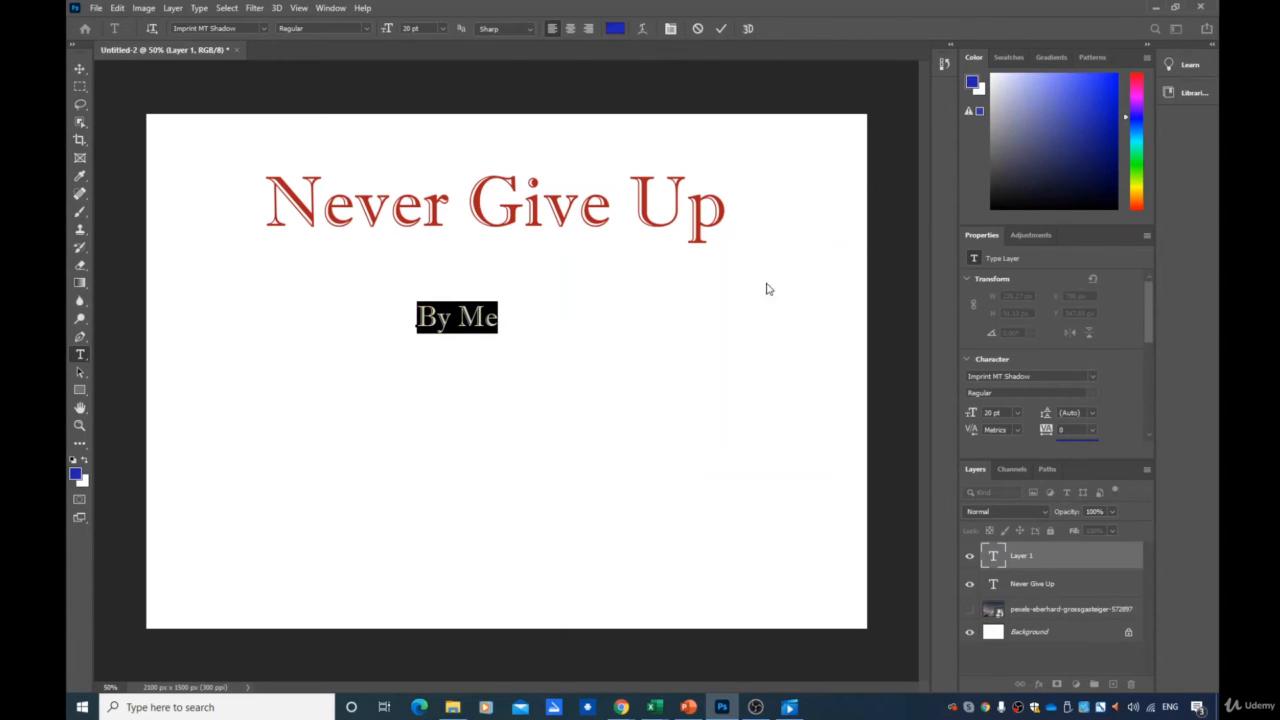
{"action": "left_click", "coordinate": [458, 340]}
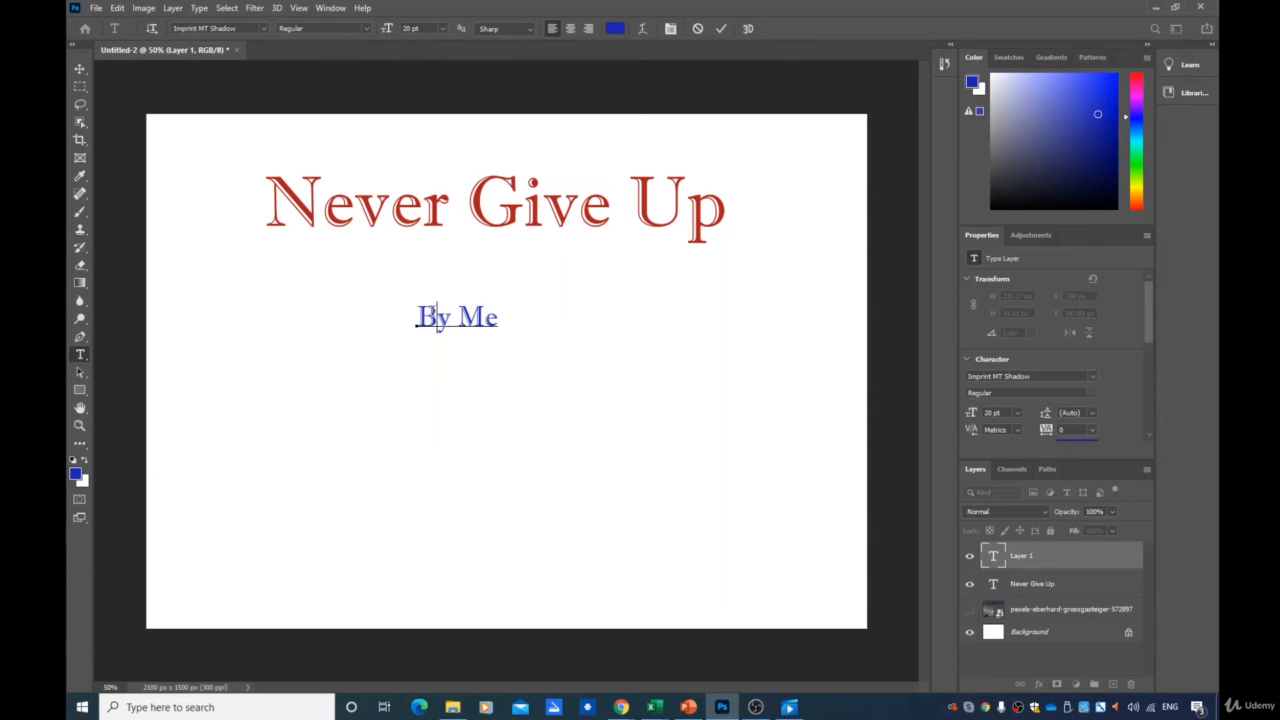
Change the font of the "By Me" text to Bodoni MT
{"action": "left_click_drag", "start_coordinate": [416, 318], "coordinate": [499, 318]}
{"action": "left_click", "coordinate": [366, 30]}
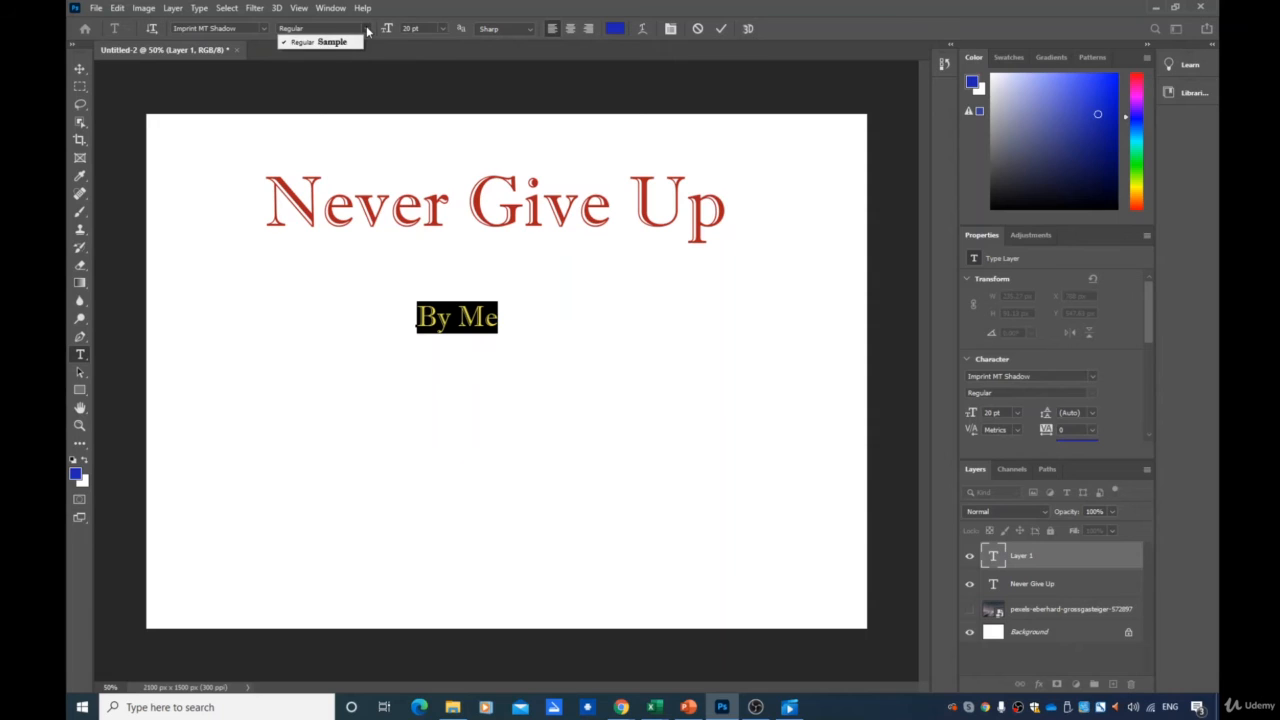
{"action": "left_click", "coordinate": [263, 30]}
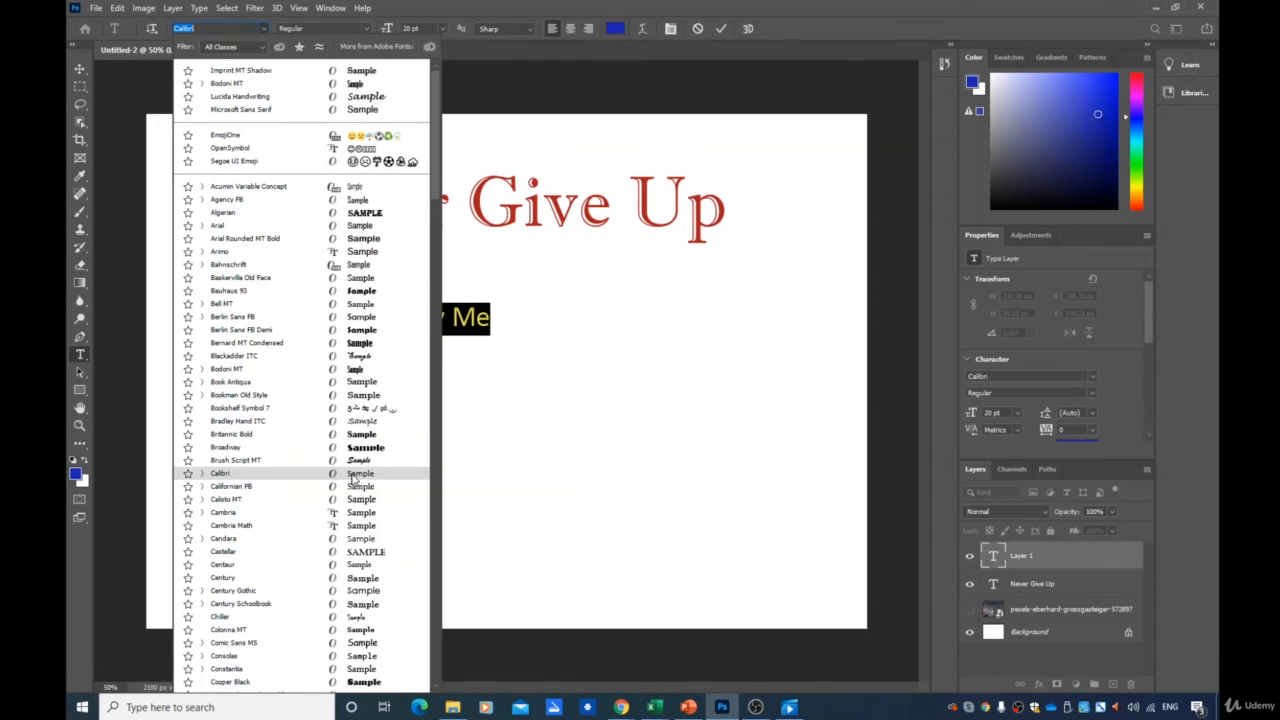
{"action": "left_click", "coordinate": [224, 369]}
{"action": "left_click", "coordinate": [458, 318]}
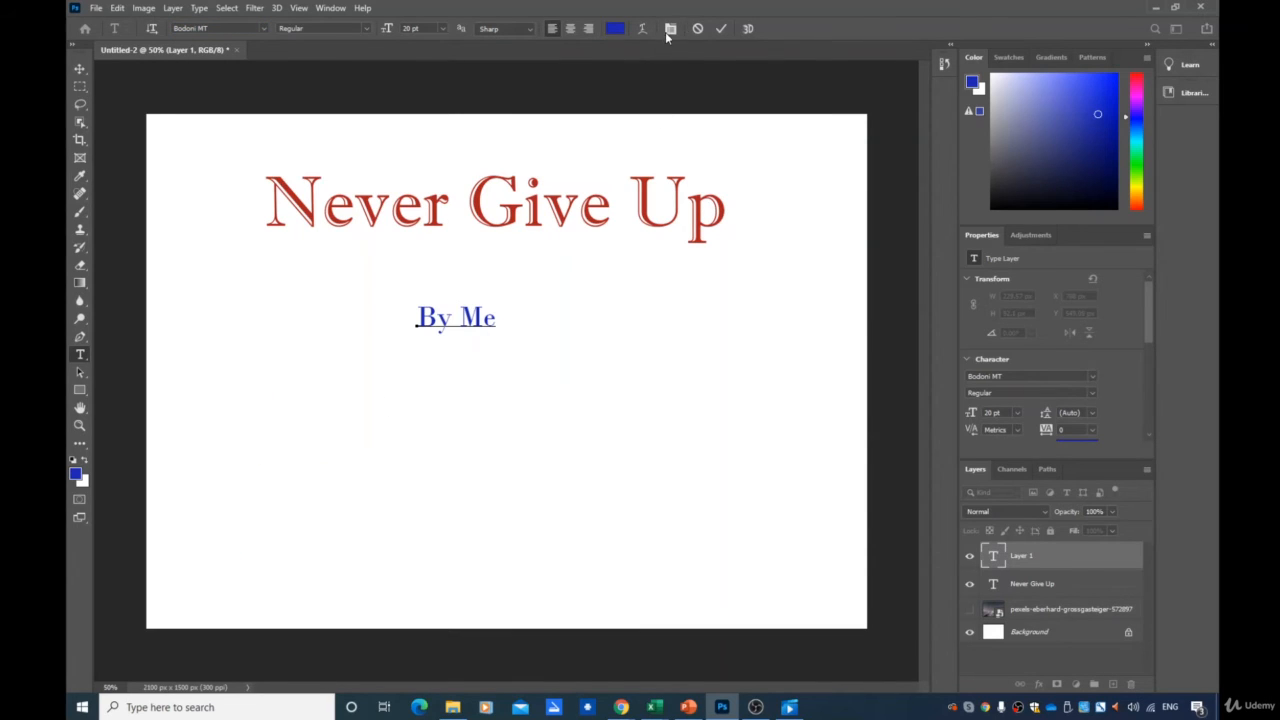
Try to turn the "By Me" text into a 3D object and dismiss the error
{"action": "triple_click", "coordinate": [461, 324]}
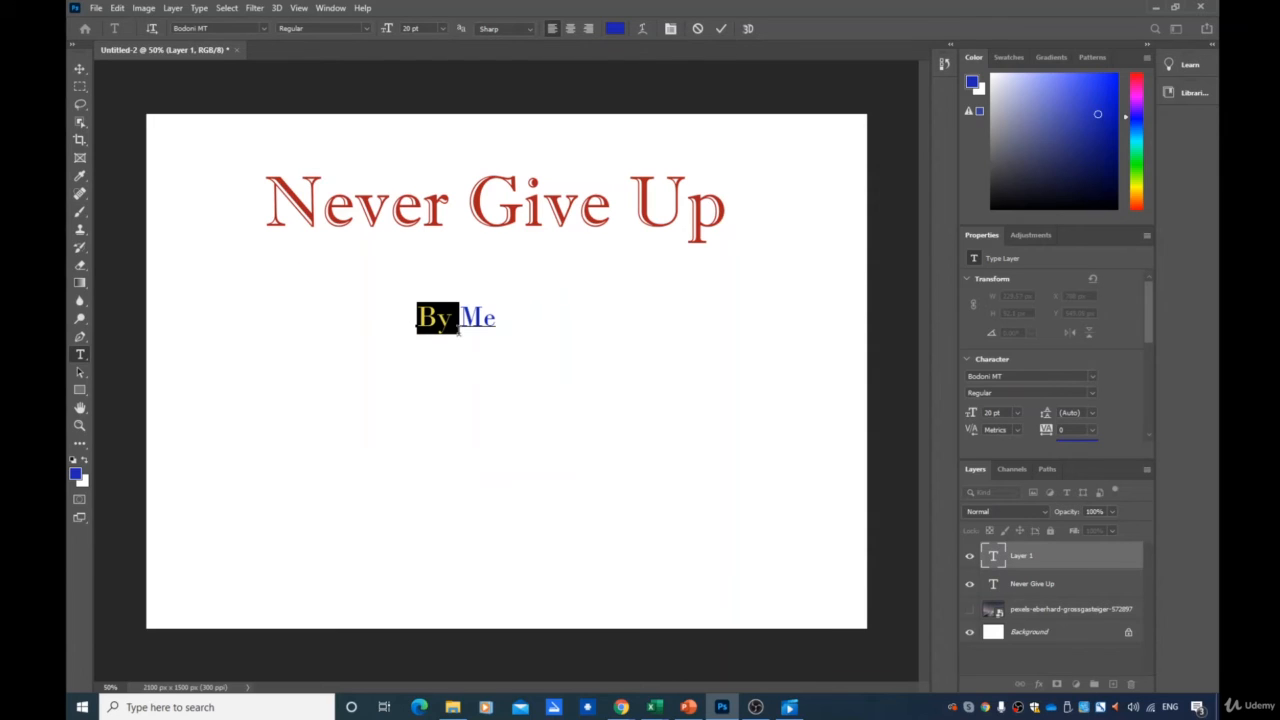
{"action": "left_click", "coordinate": [750, 28]}
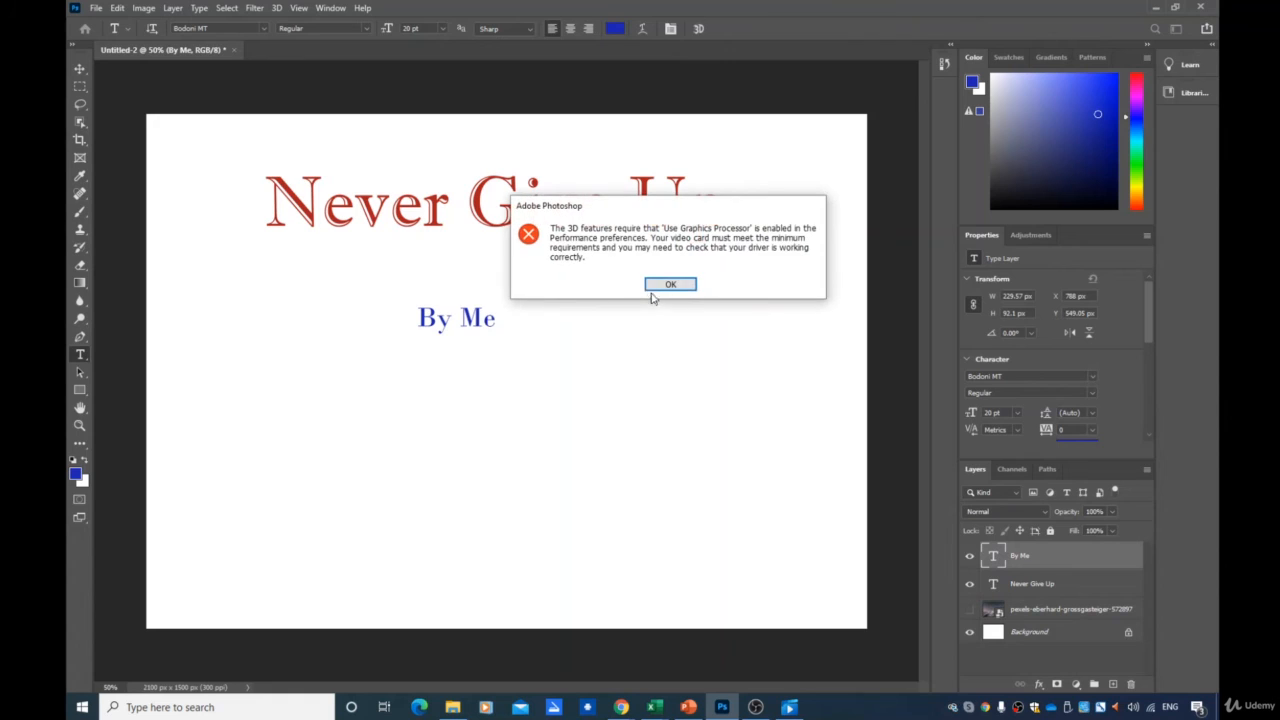
{"action": "left_click", "coordinate": [652, 286]}
{"action": "left_click", "coordinate": [464, 319]}
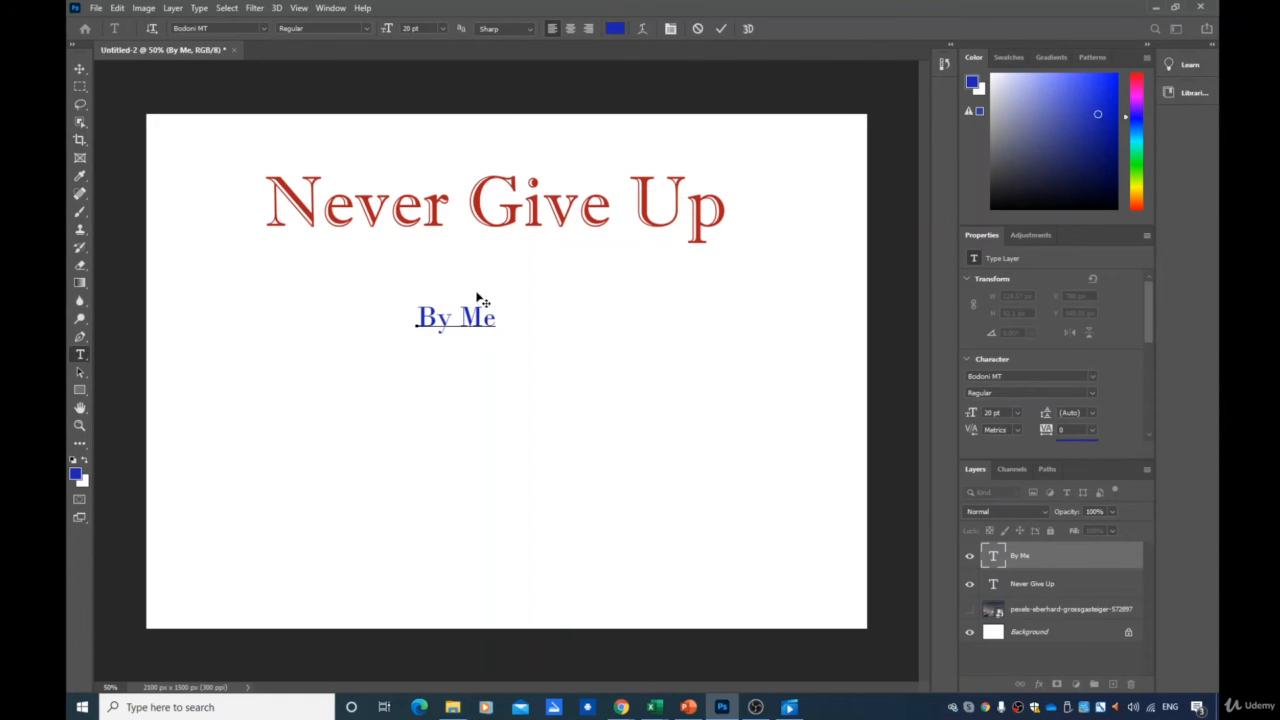
Move the "By Me" text beneath the end of "Never Give Up", to about X 1334 px, Y 361 px
{"action": "left_click", "coordinate": [80, 68]}
{"action": "left_click_drag", "start_coordinate": [476, 322], "coordinate": [654, 255]}
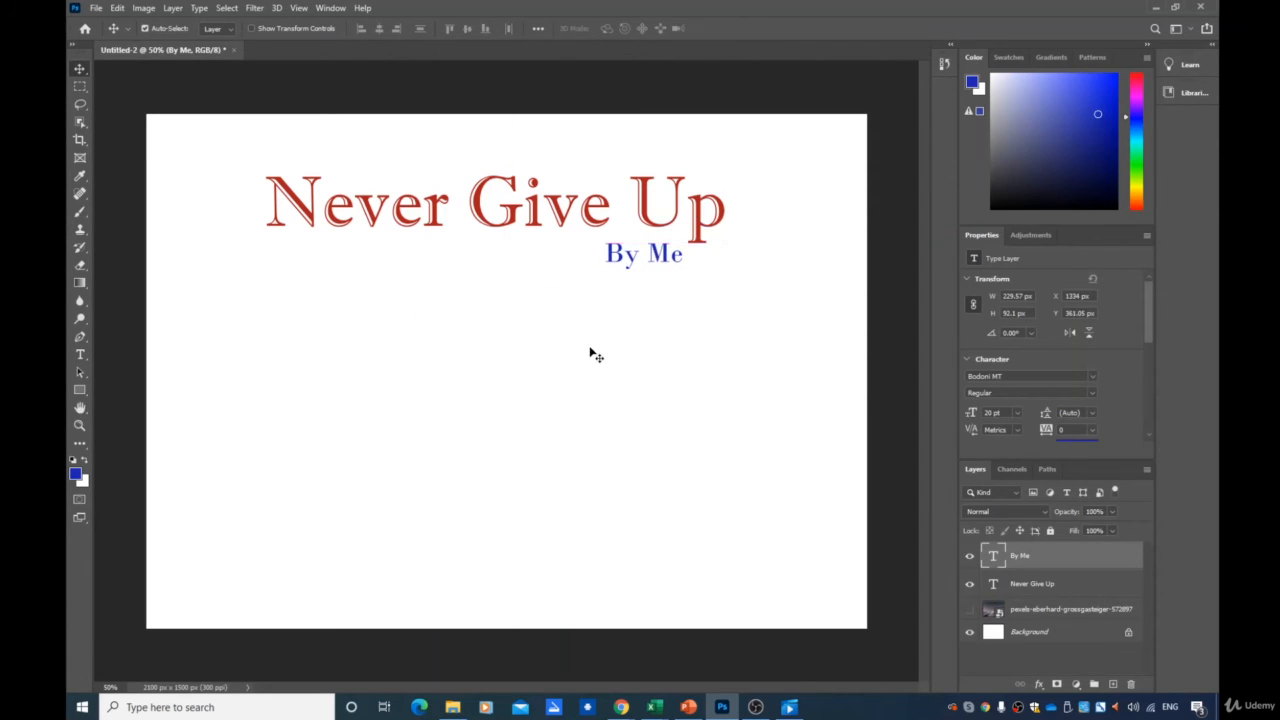
{"action": "left_click", "coordinate": [717, 354]}
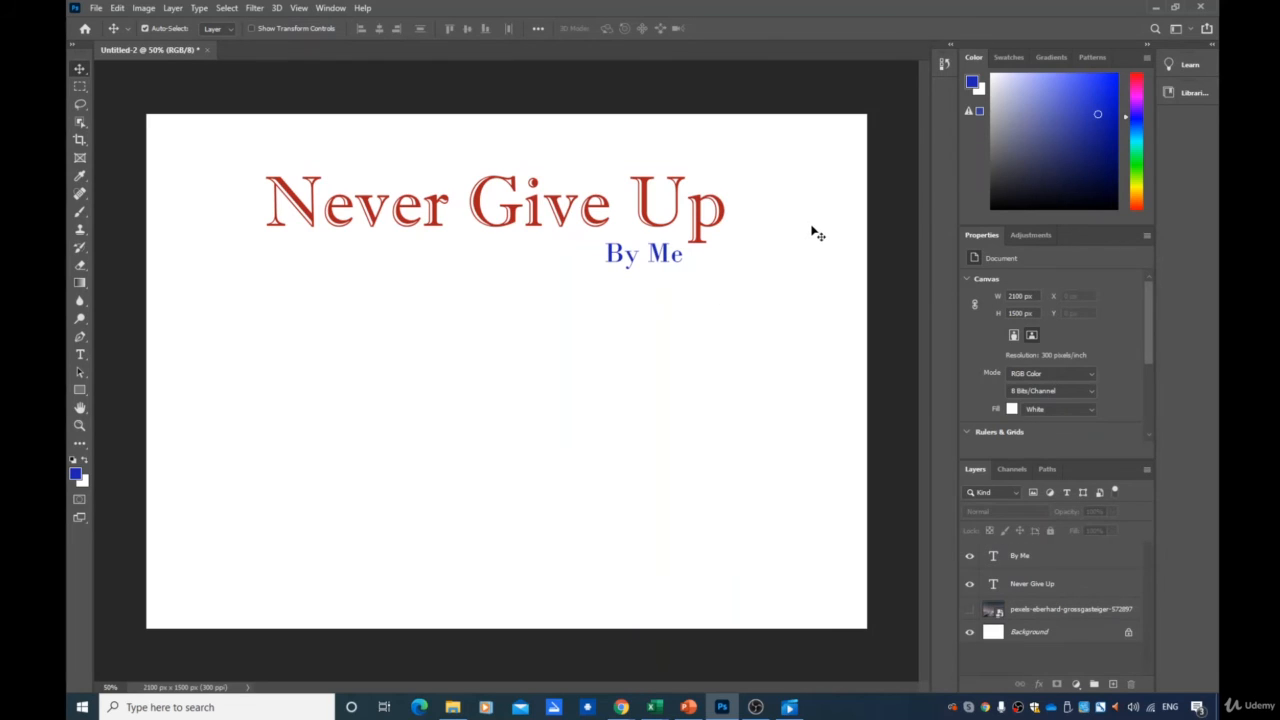
{"action": "left_click", "coordinate": [1033, 235]}
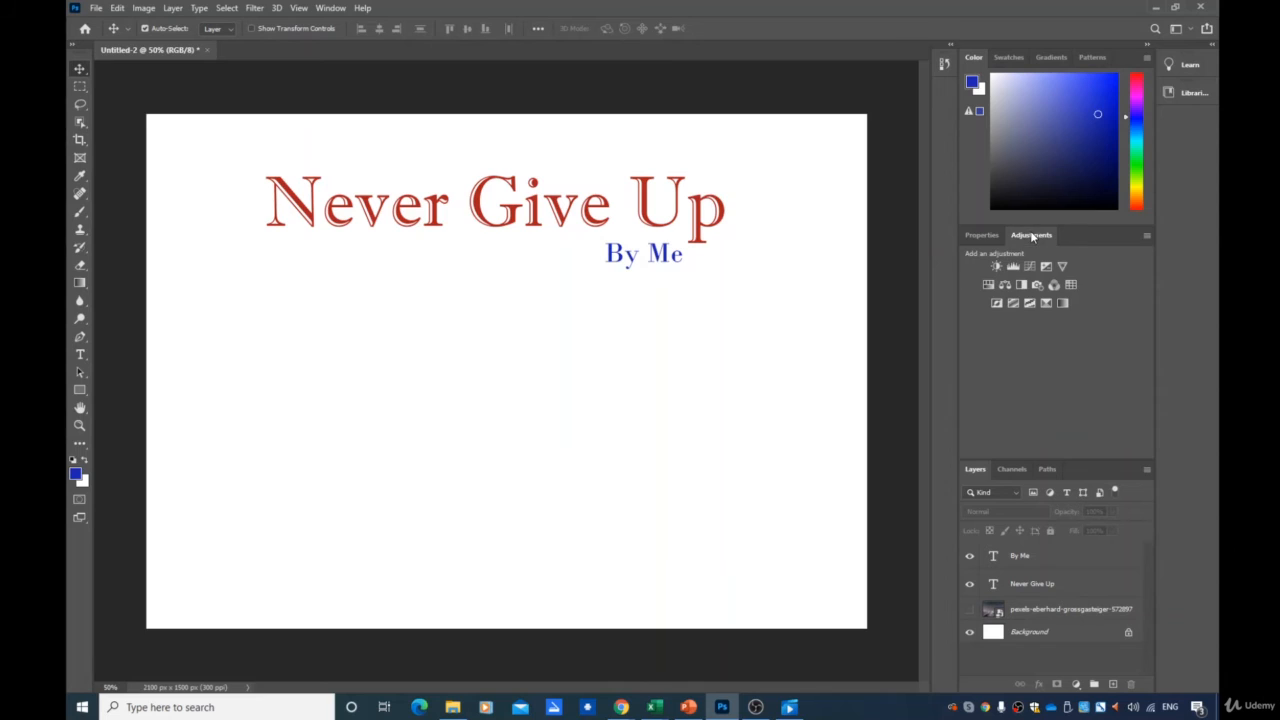
{"action": "left_click", "coordinate": [975, 236]}
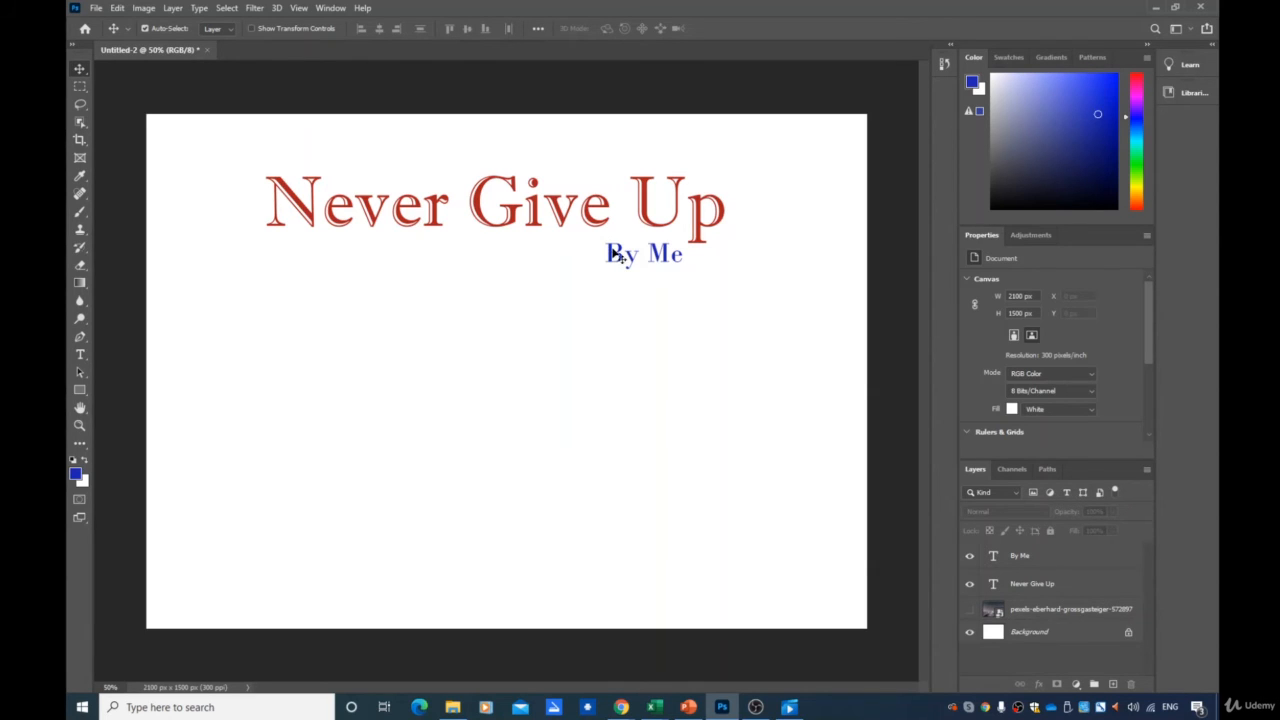
Move the "By Me" text beneath the start of "Never Give Up", to about X 348 px, Y 361 px, and show the mountain photo
{"action": "left_click_drag", "start_coordinate": [627, 256], "coordinate": [287, 262]}
{"action": "left_click", "coordinate": [346, 357]}
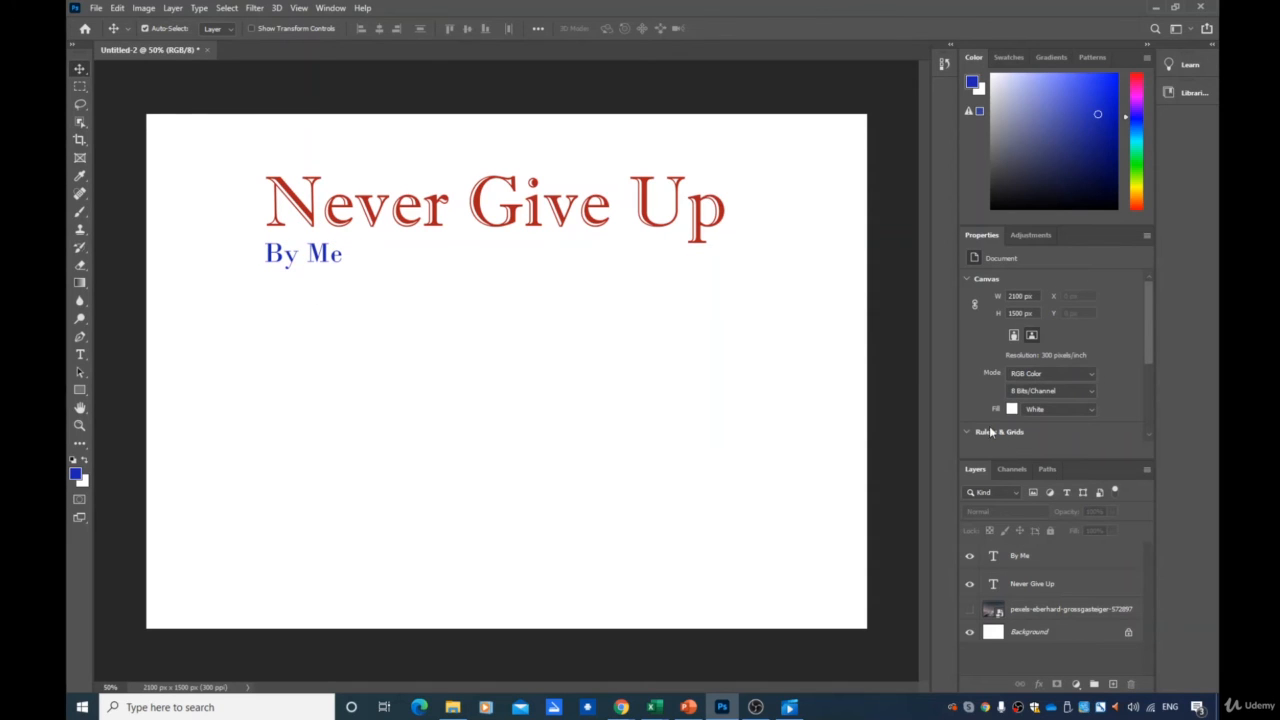
{"action": "left_click", "coordinate": [969, 609]}
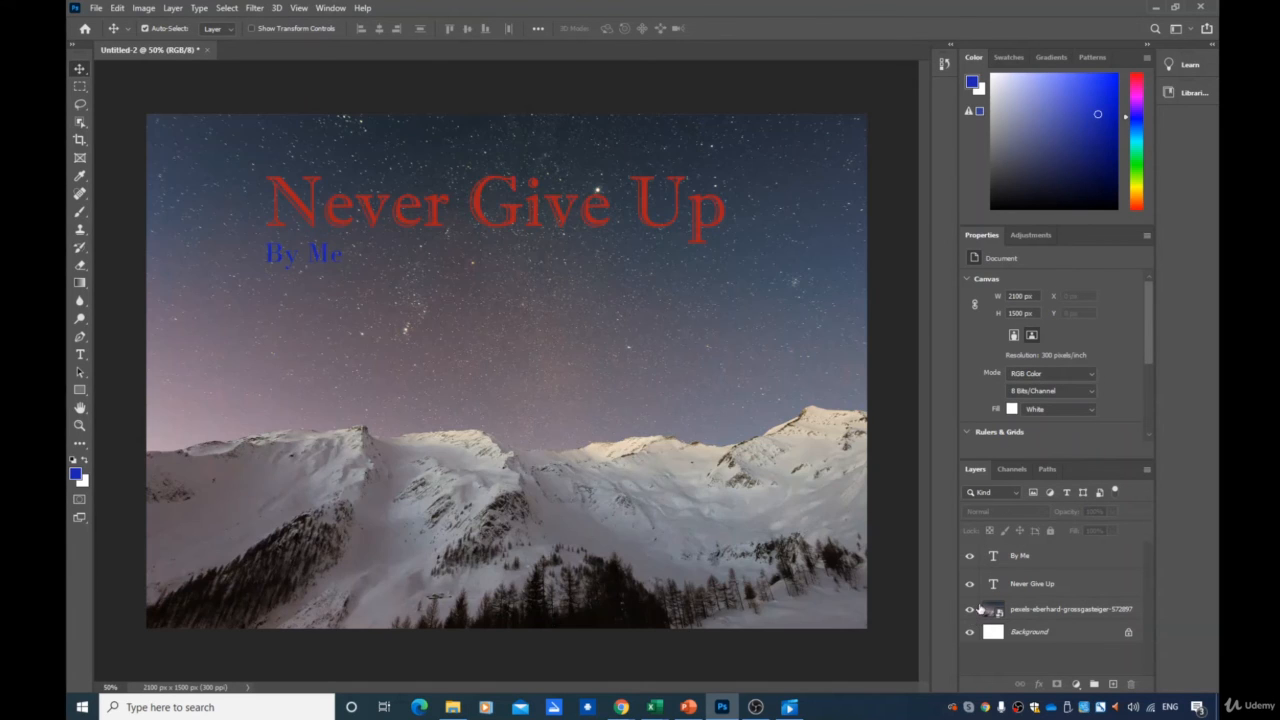
{"action": "left_click_drag", "start_coordinate": [305, 256], "coordinate": [323, 266]}
Recolor the whole "By Me" text to a bright green and commit the text edit
{"action": "left_click_drag", "start_coordinate": [1077, 113], "coordinate": [1045, 147]}
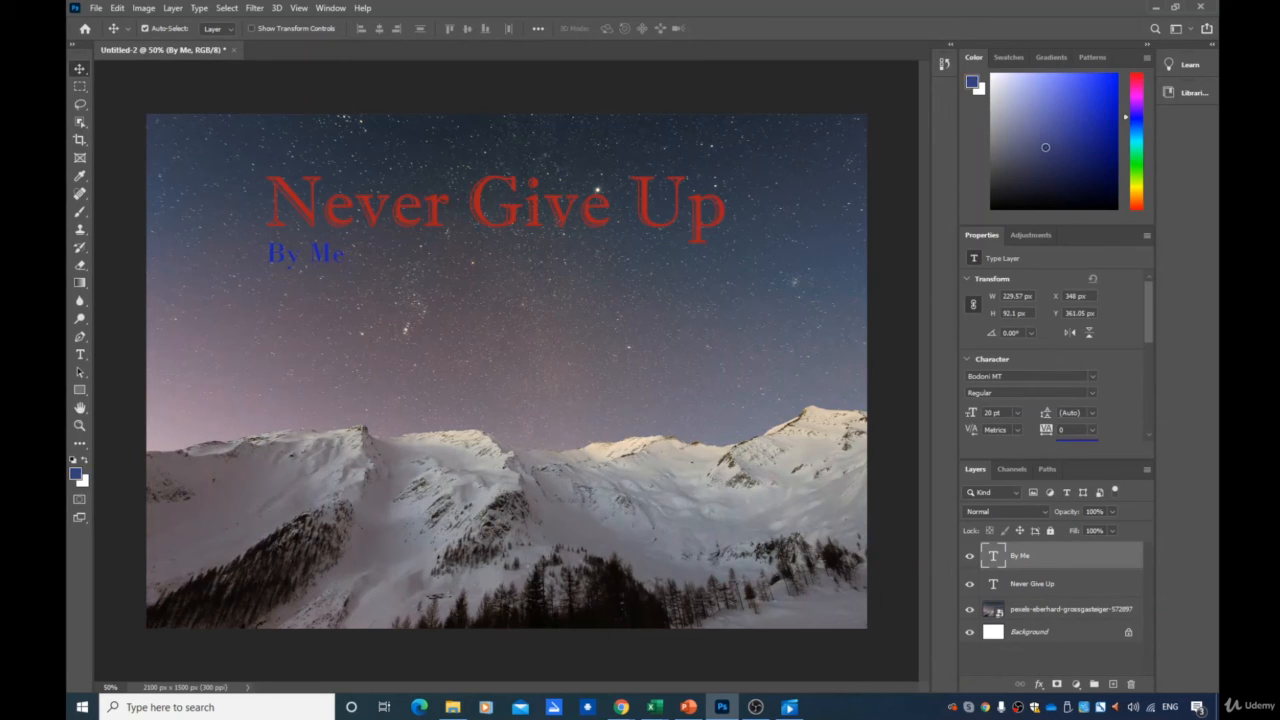
{"action": "left_click_drag", "start_coordinate": [1134, 116], "coordinate": [1125, 164]}
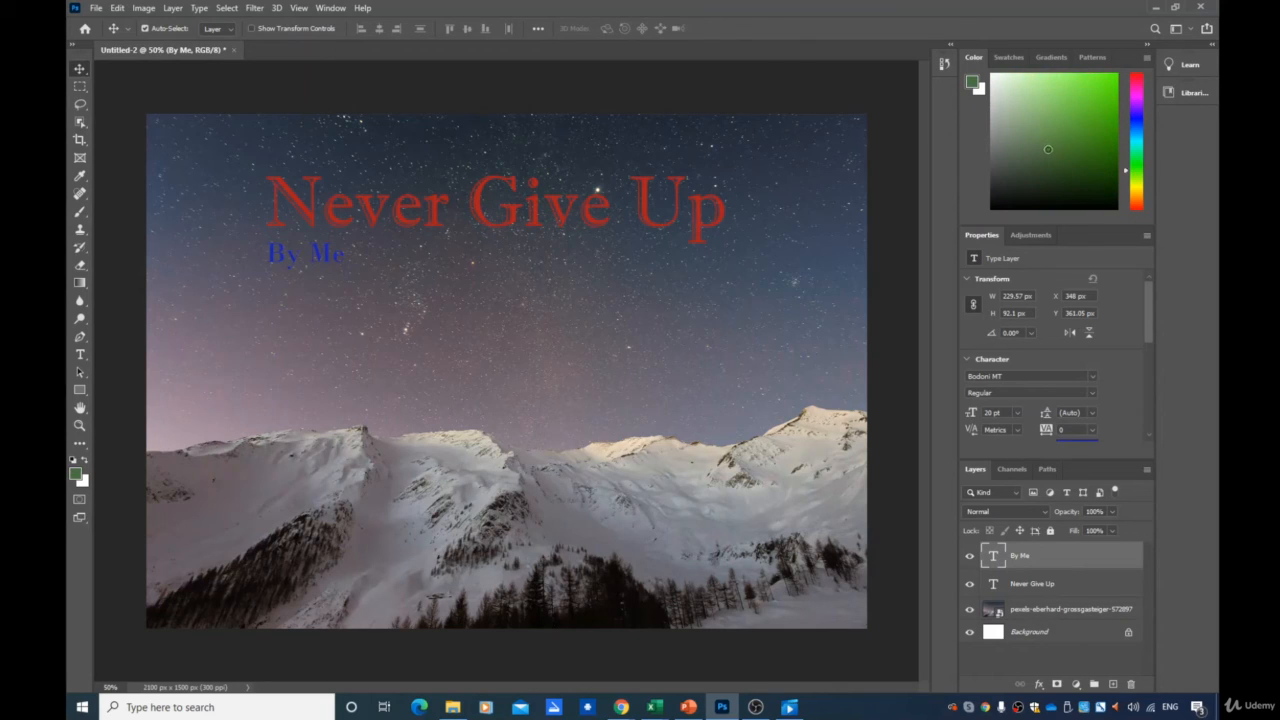
{"action": "left_click_drag", "start_coordinate": [1048, 149], "coordinate": [1099, 99]}
{"action": "double_click", "coordinate": [321, 253]}
{"action": "triple_click", "coordinate": [322, 254]}
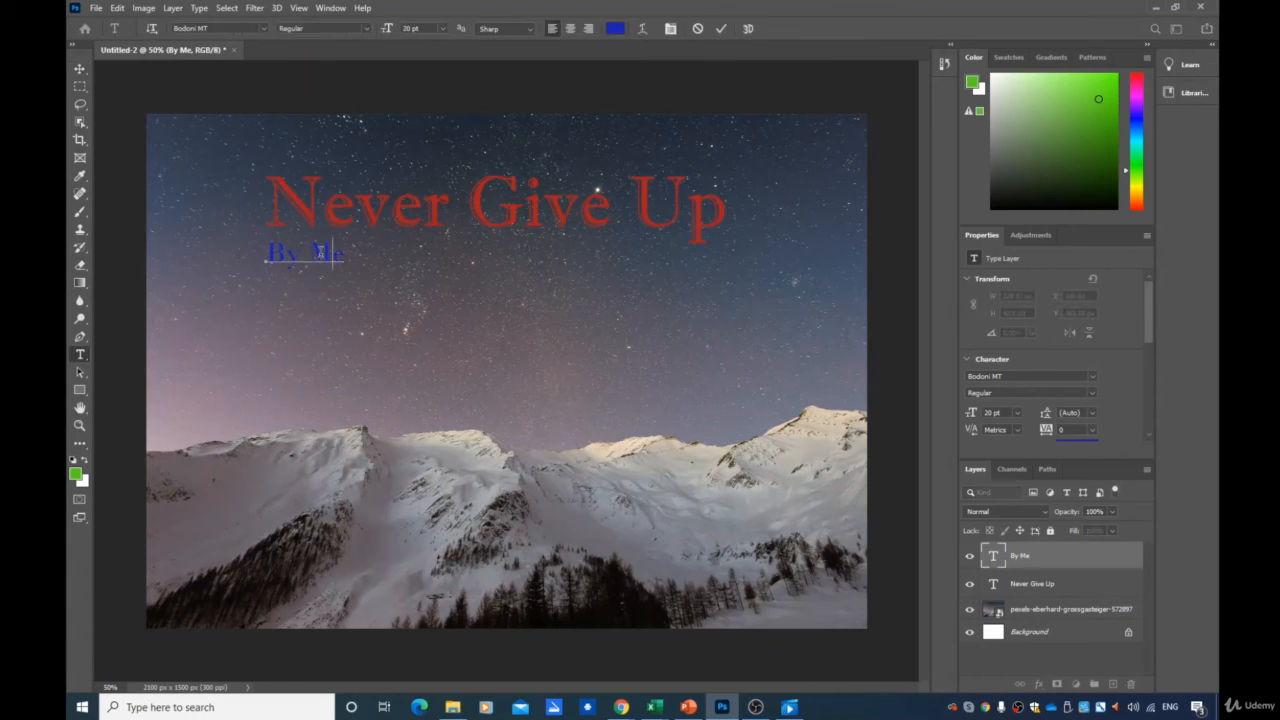
{"action": "left_click_drag", "start_coordinate": [1097, 121], "coordinate": [1097, 106]}
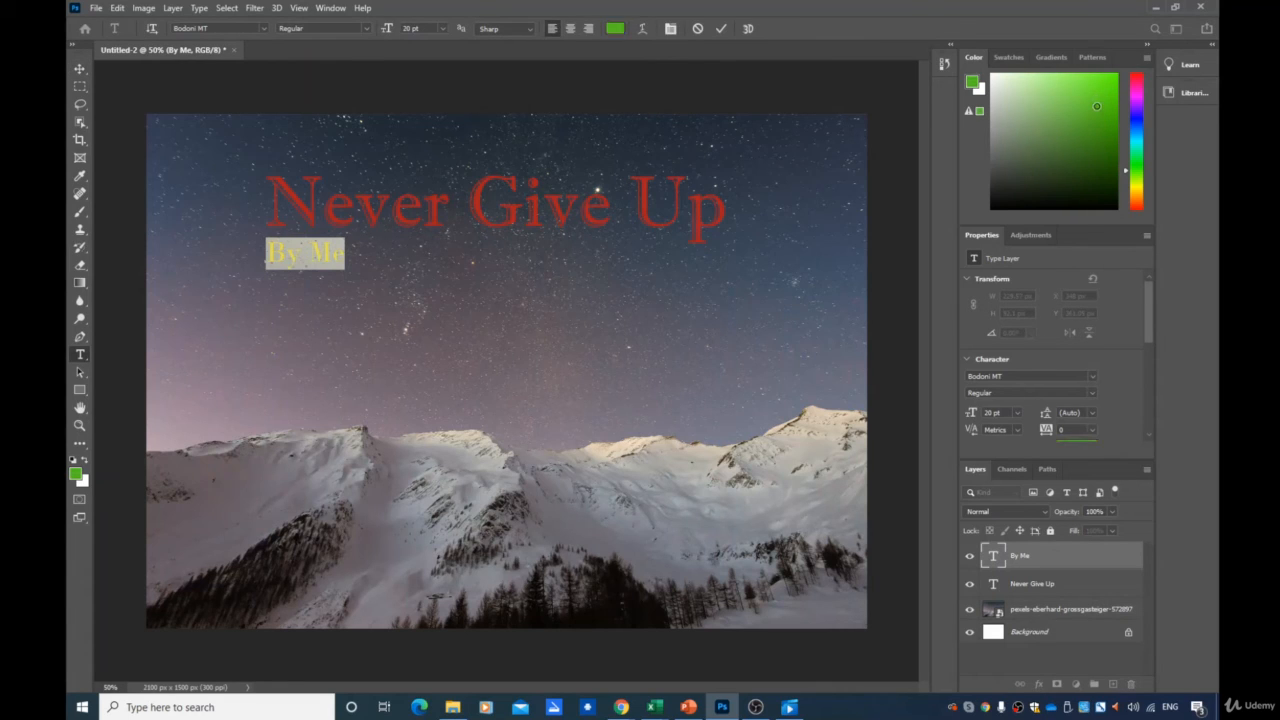
{"action": "key", "text": "ctrl+Return"}
{"action": "key", "text": "v"}
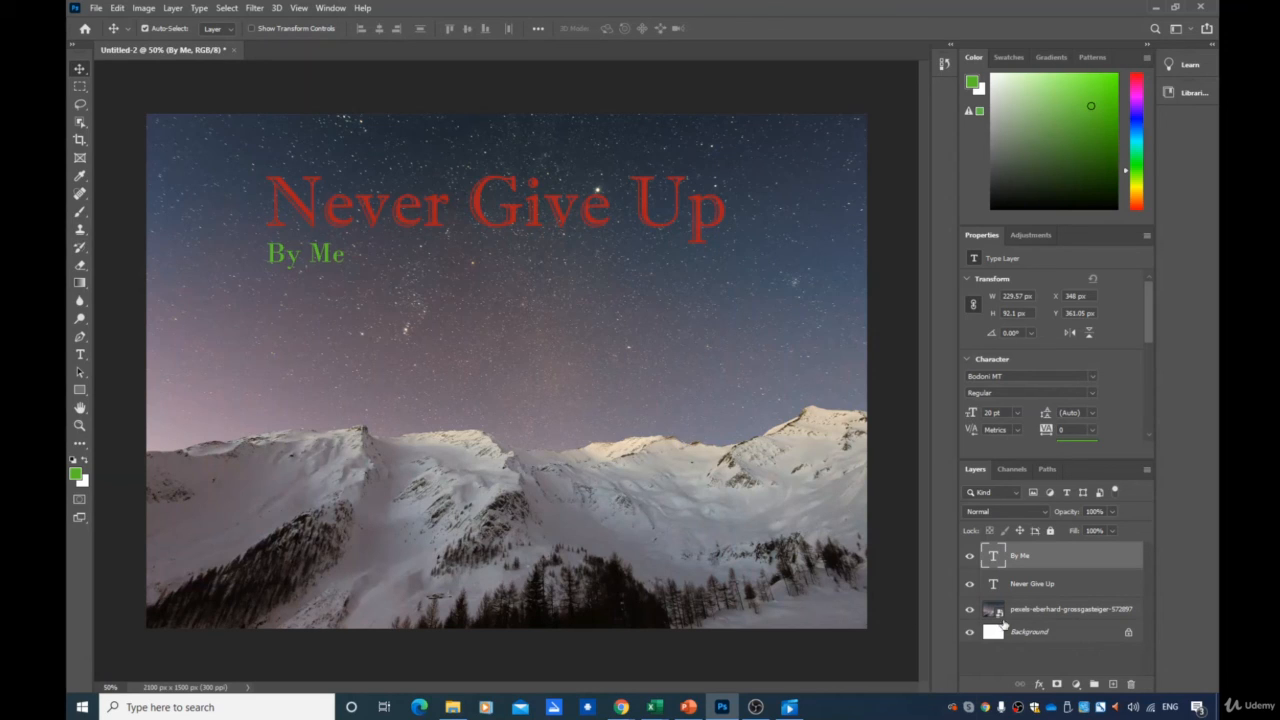
Hide and show the "Never Give Up" and "By Me" layers one at a time to check what each contains
{"action": "left_click", "coordinate": [970, 585]}
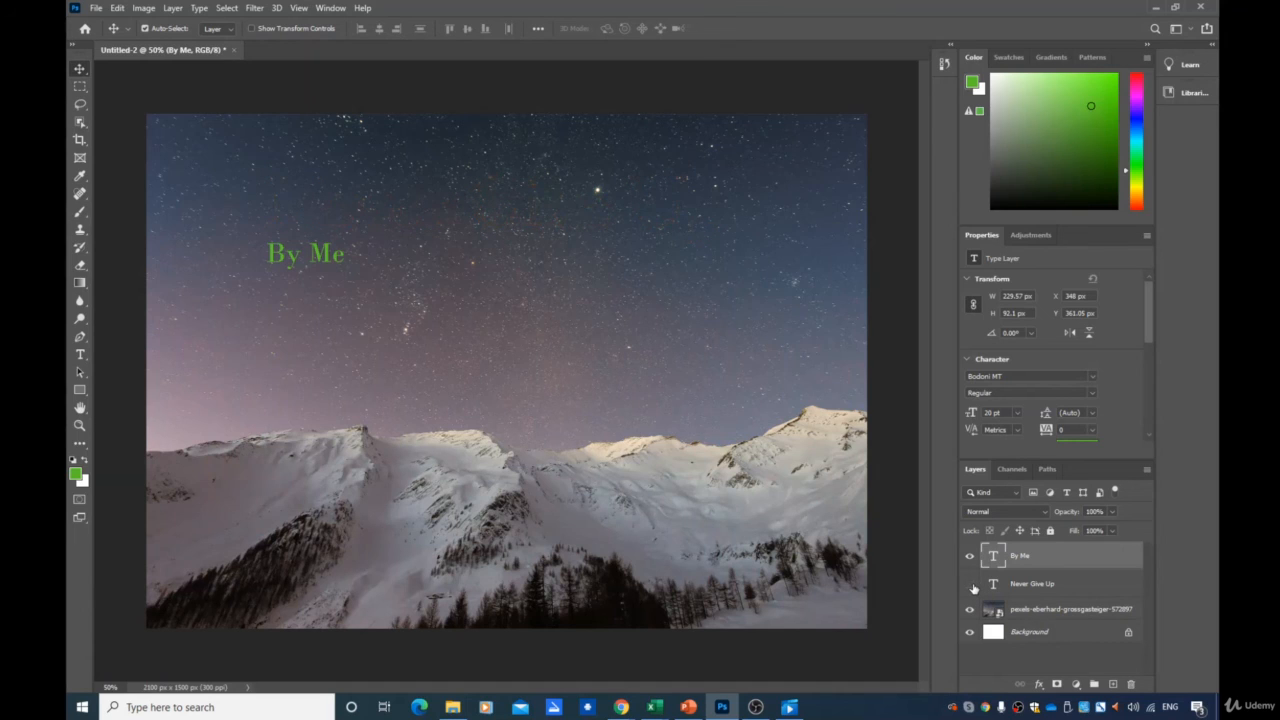
{"action": "left_click", "coordinate": [970, 585]}
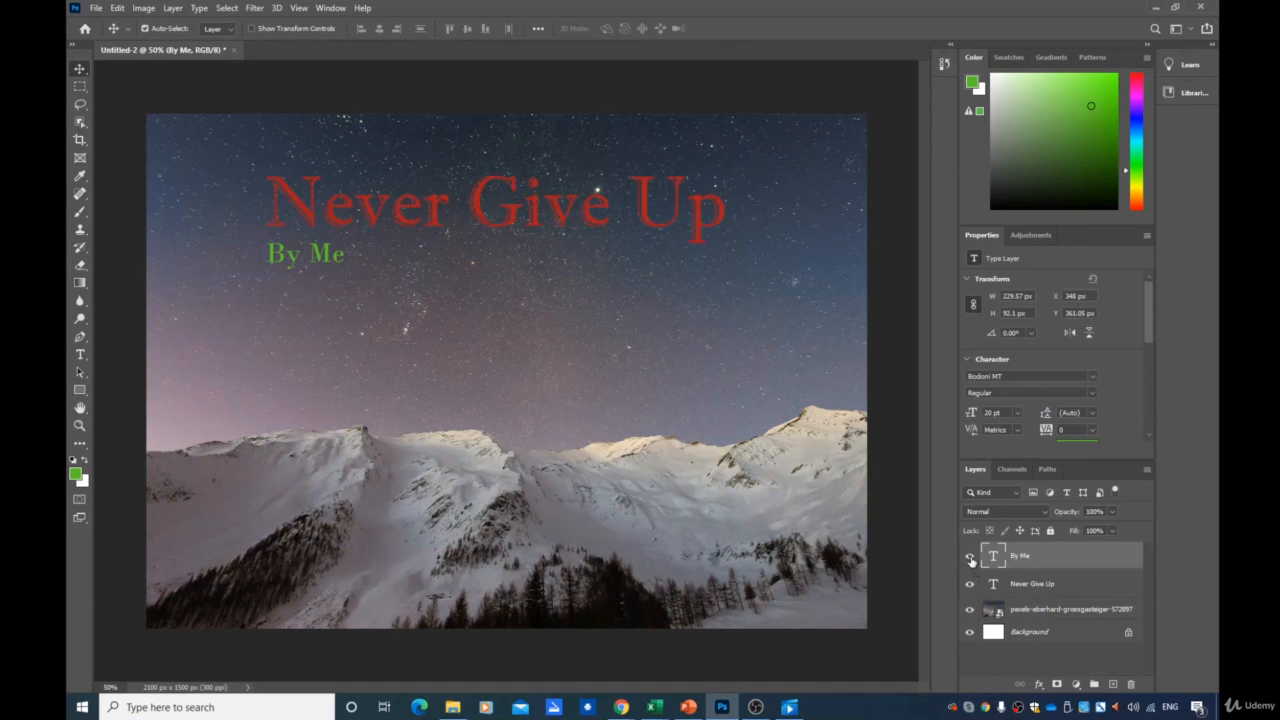
{"action": "left_click", "coordinate": [970, 558]}
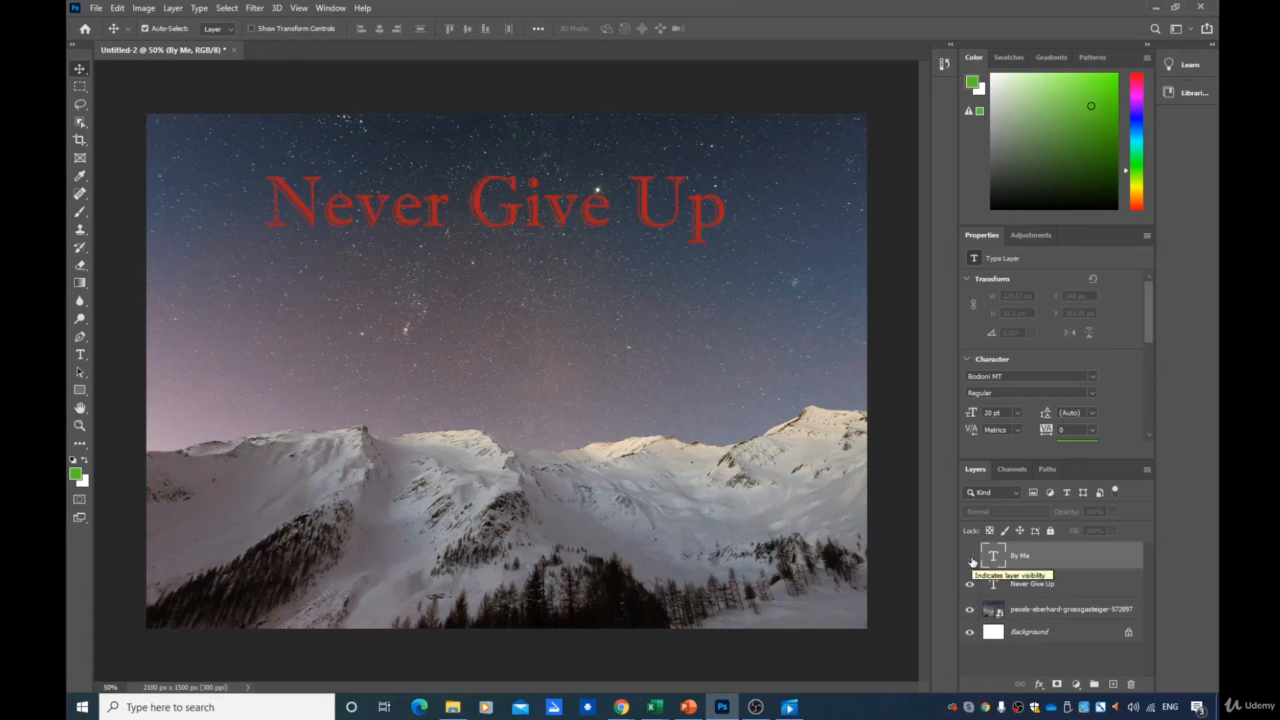
{"action": "left_click", "coordinate": [970, 558]}
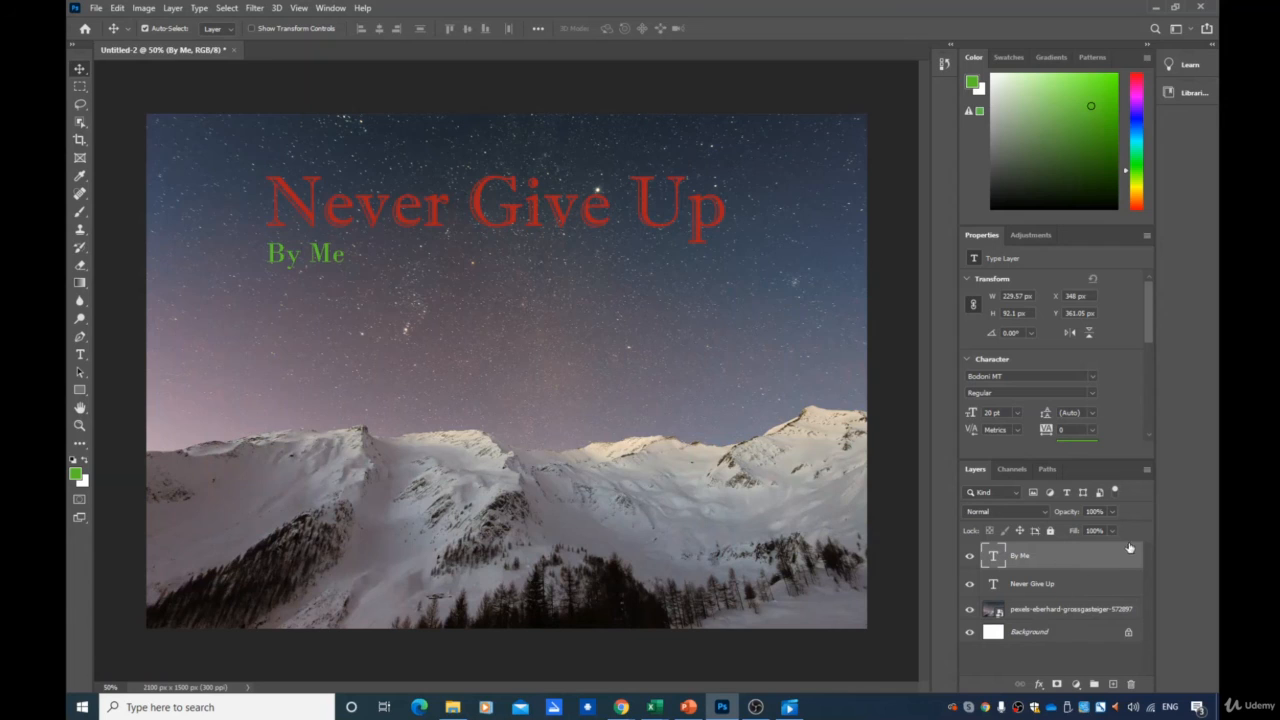
{"action": "left_click", "coordinate": [1013, 586]}
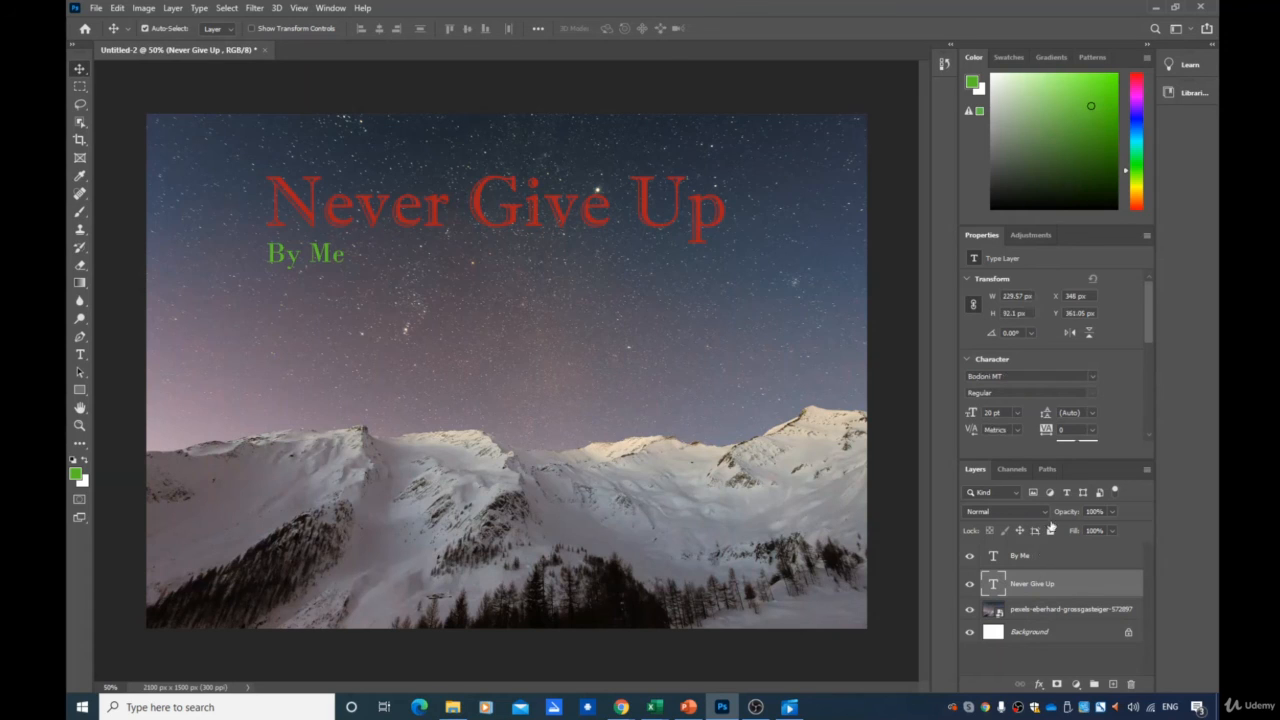
{"action": "left_click", "coordinate": [1042, 554]}
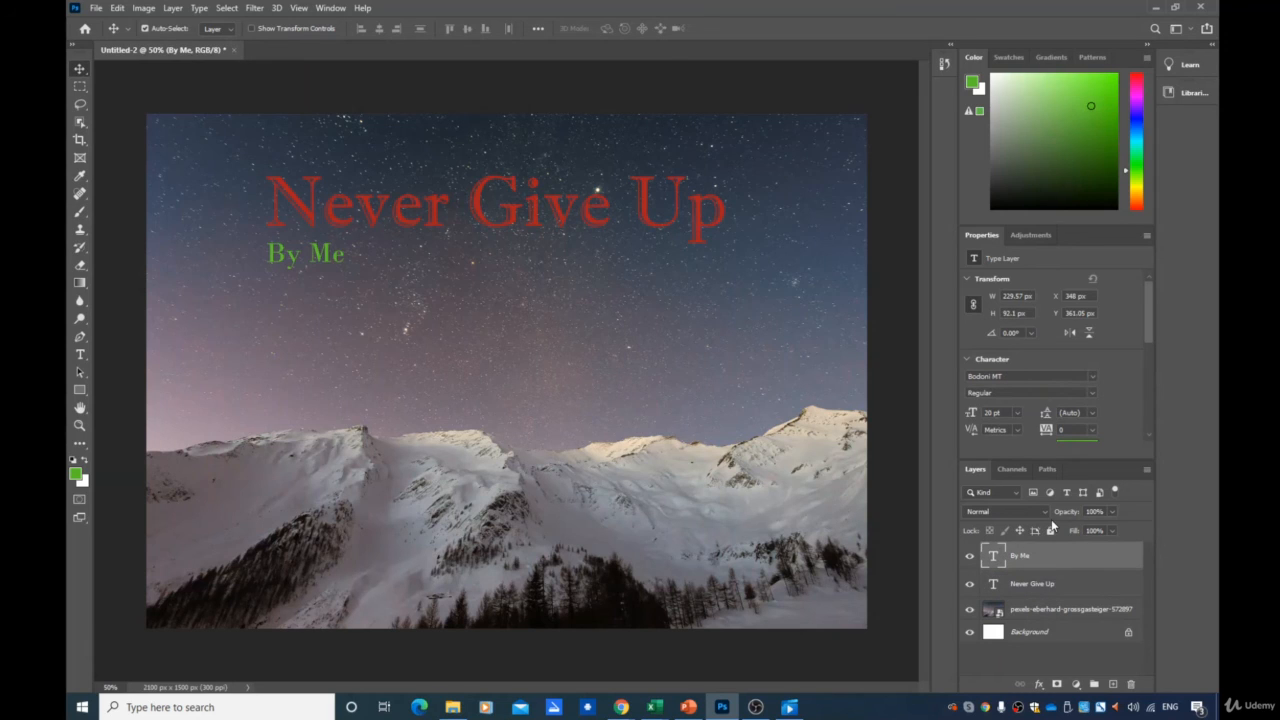